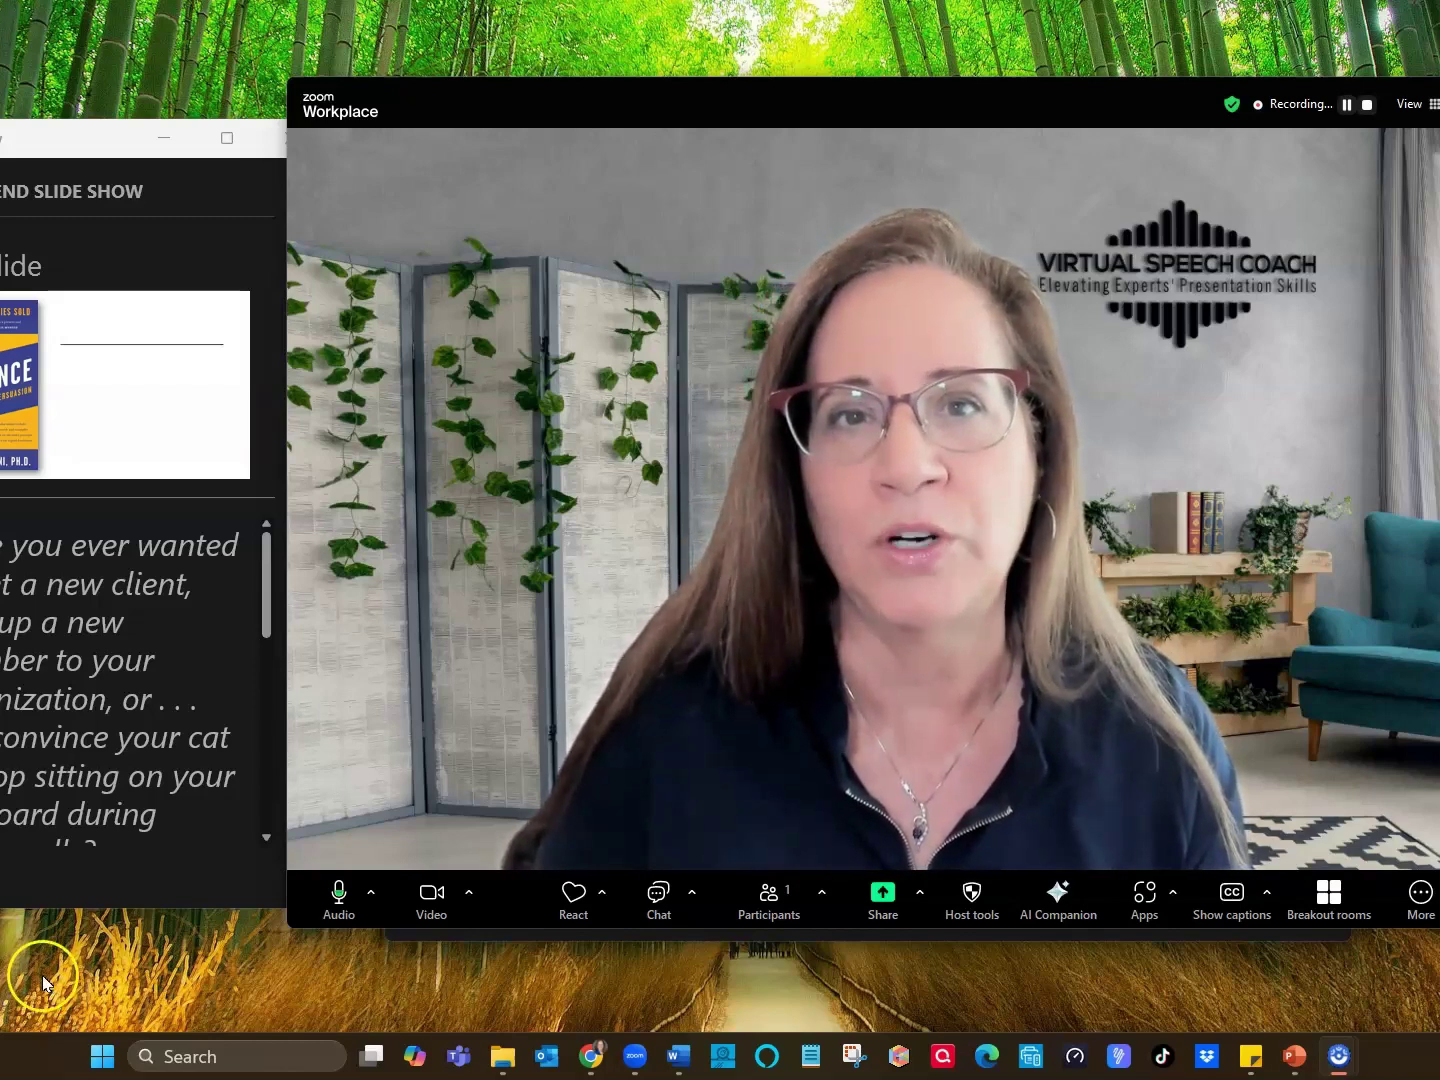
Share the PowerPoint Slide Show window of the Mastering Persuasive Presentations deck in the meeting
{"action": "left_click", "coordinate": [885, 905]}
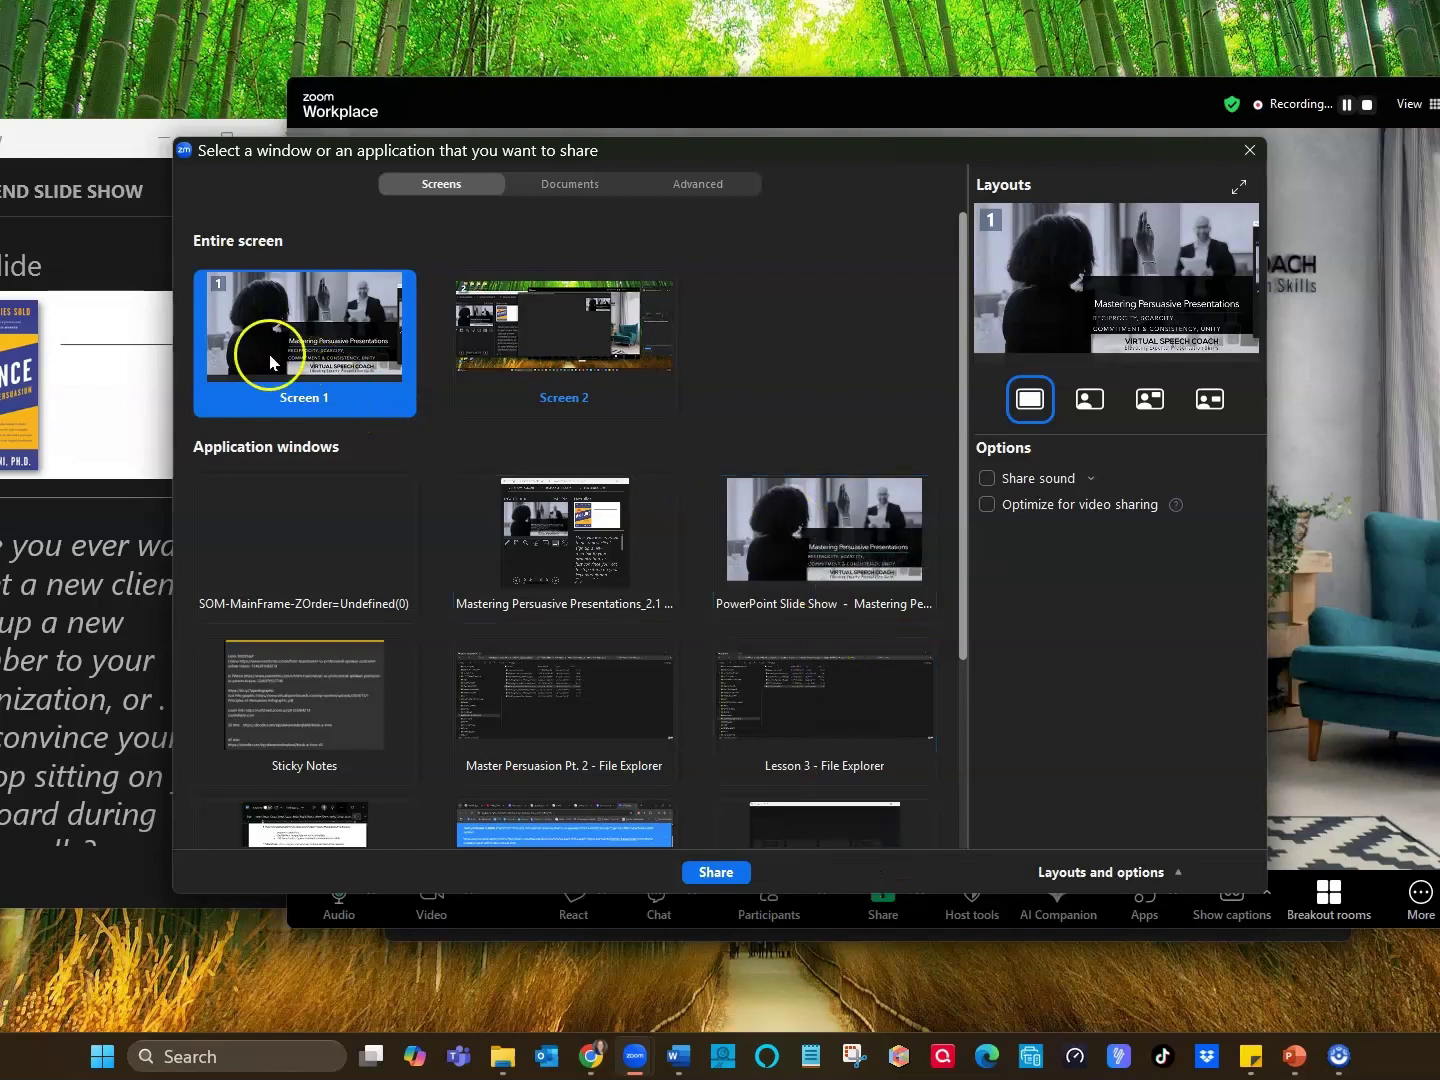
{"action": "left_click", "coordinate": [771, 536]}
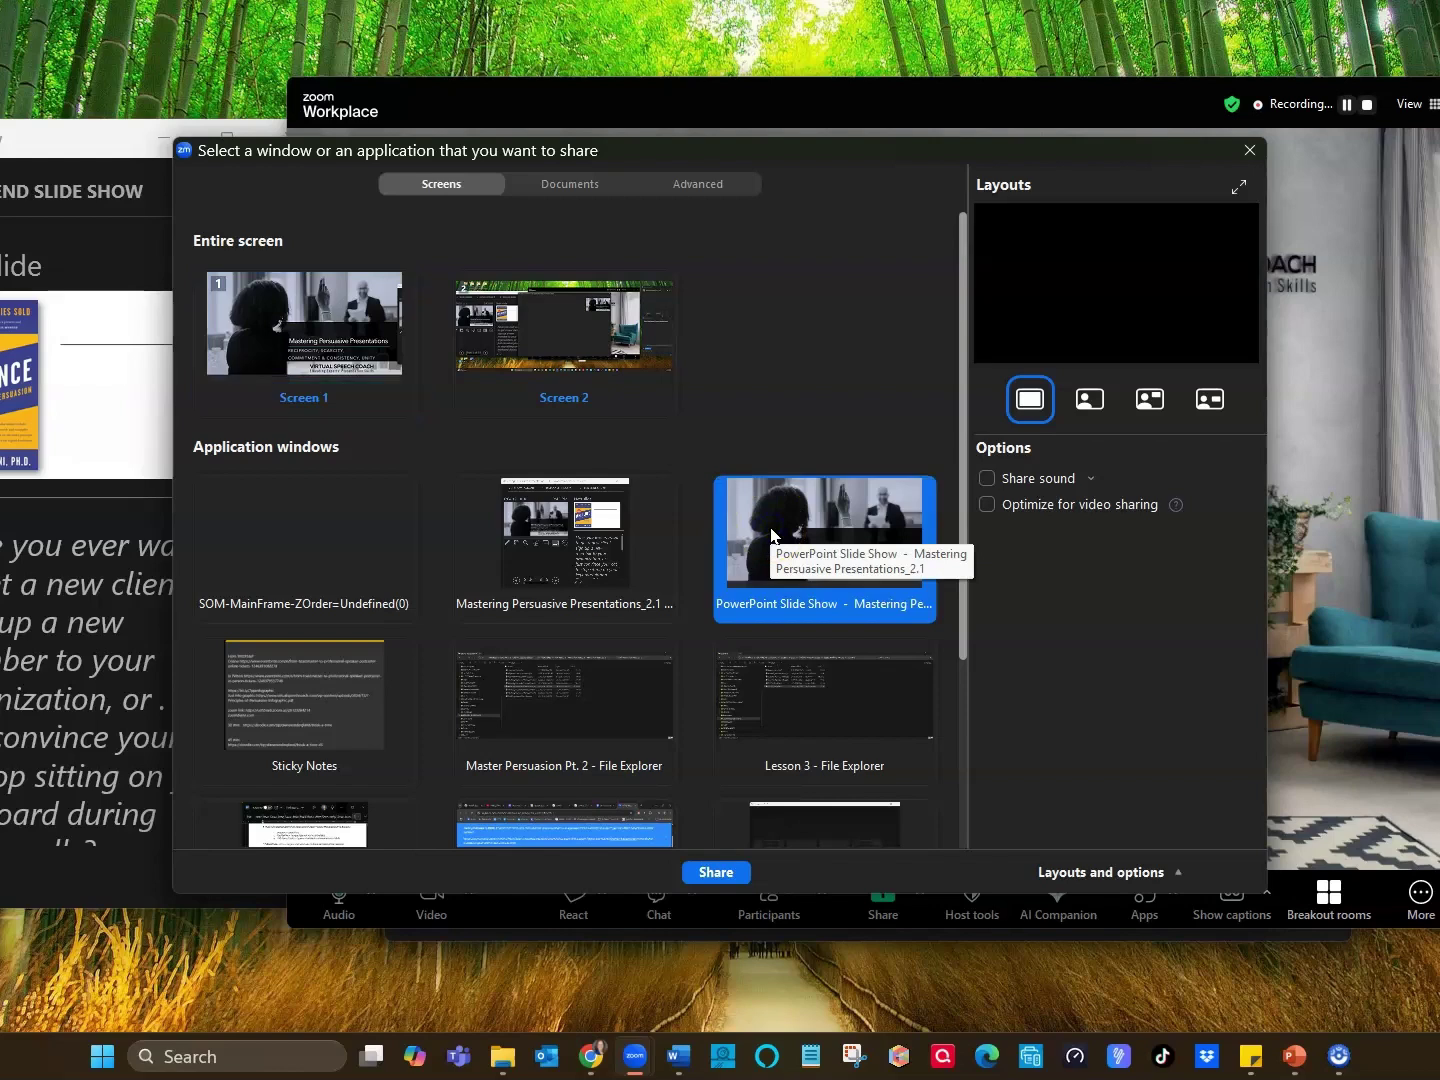
{"action": "left_click", "coordinate": [720, 872]}
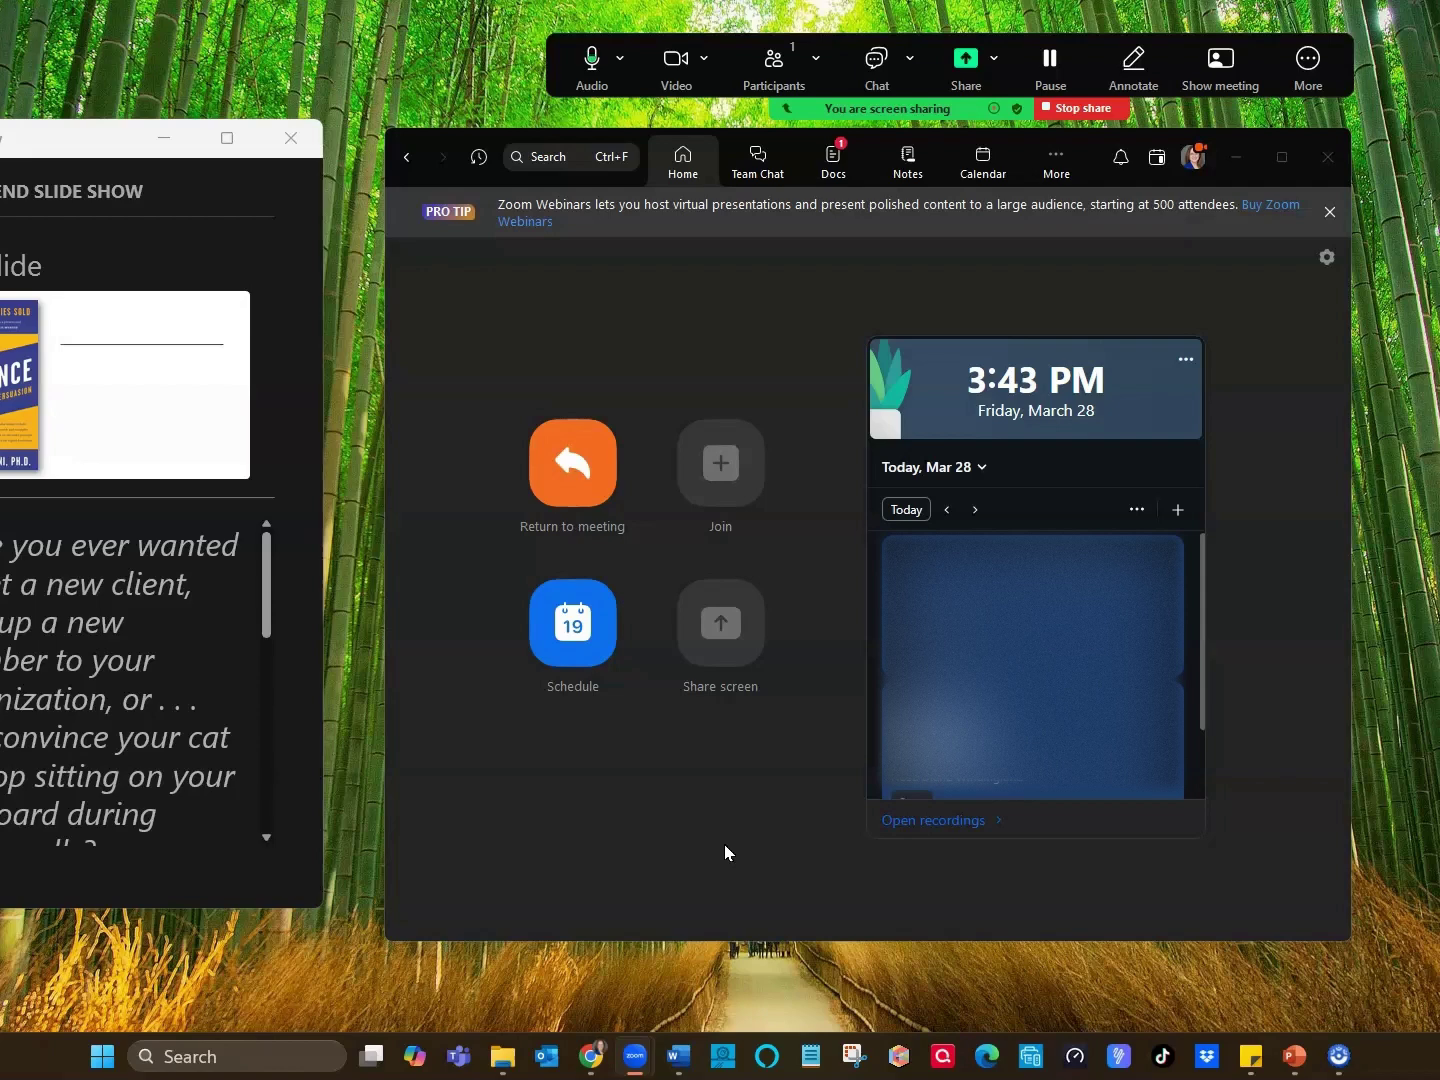
Start a new share, review the advanced sharing sources, and return to the list of screens and application windows
{"action": "left_click", "coordinate": [995, 59]}
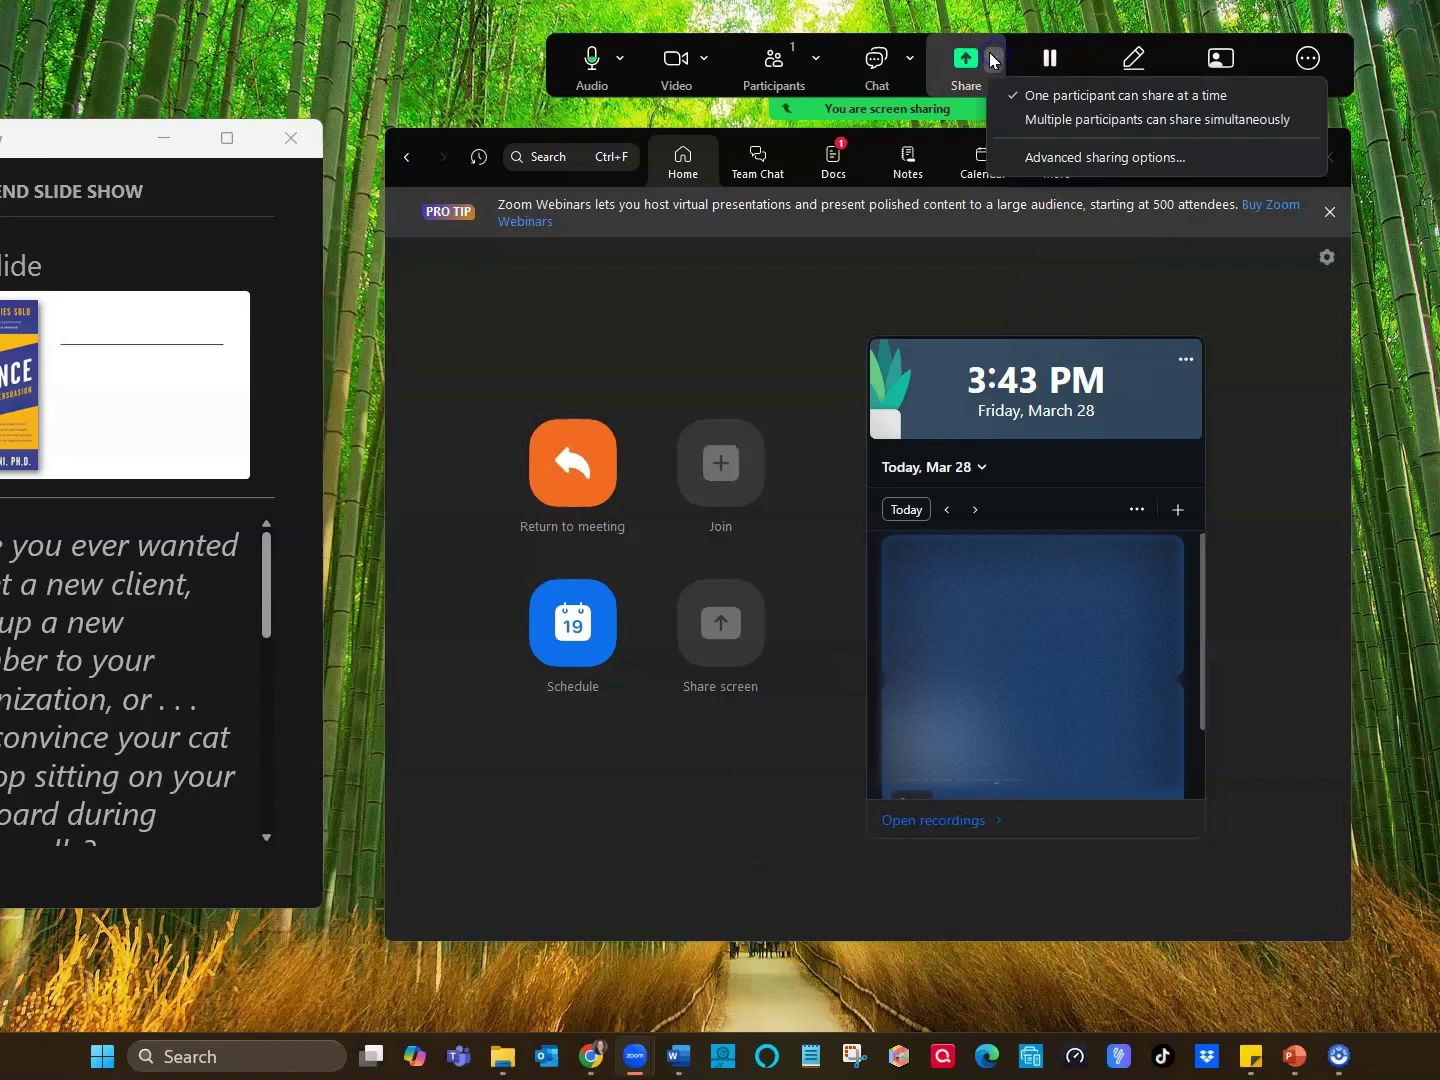
{"action": "left_click", "coordinate": [964, 60]}
{"action": "left_click", "coordinate": [965, 61]}
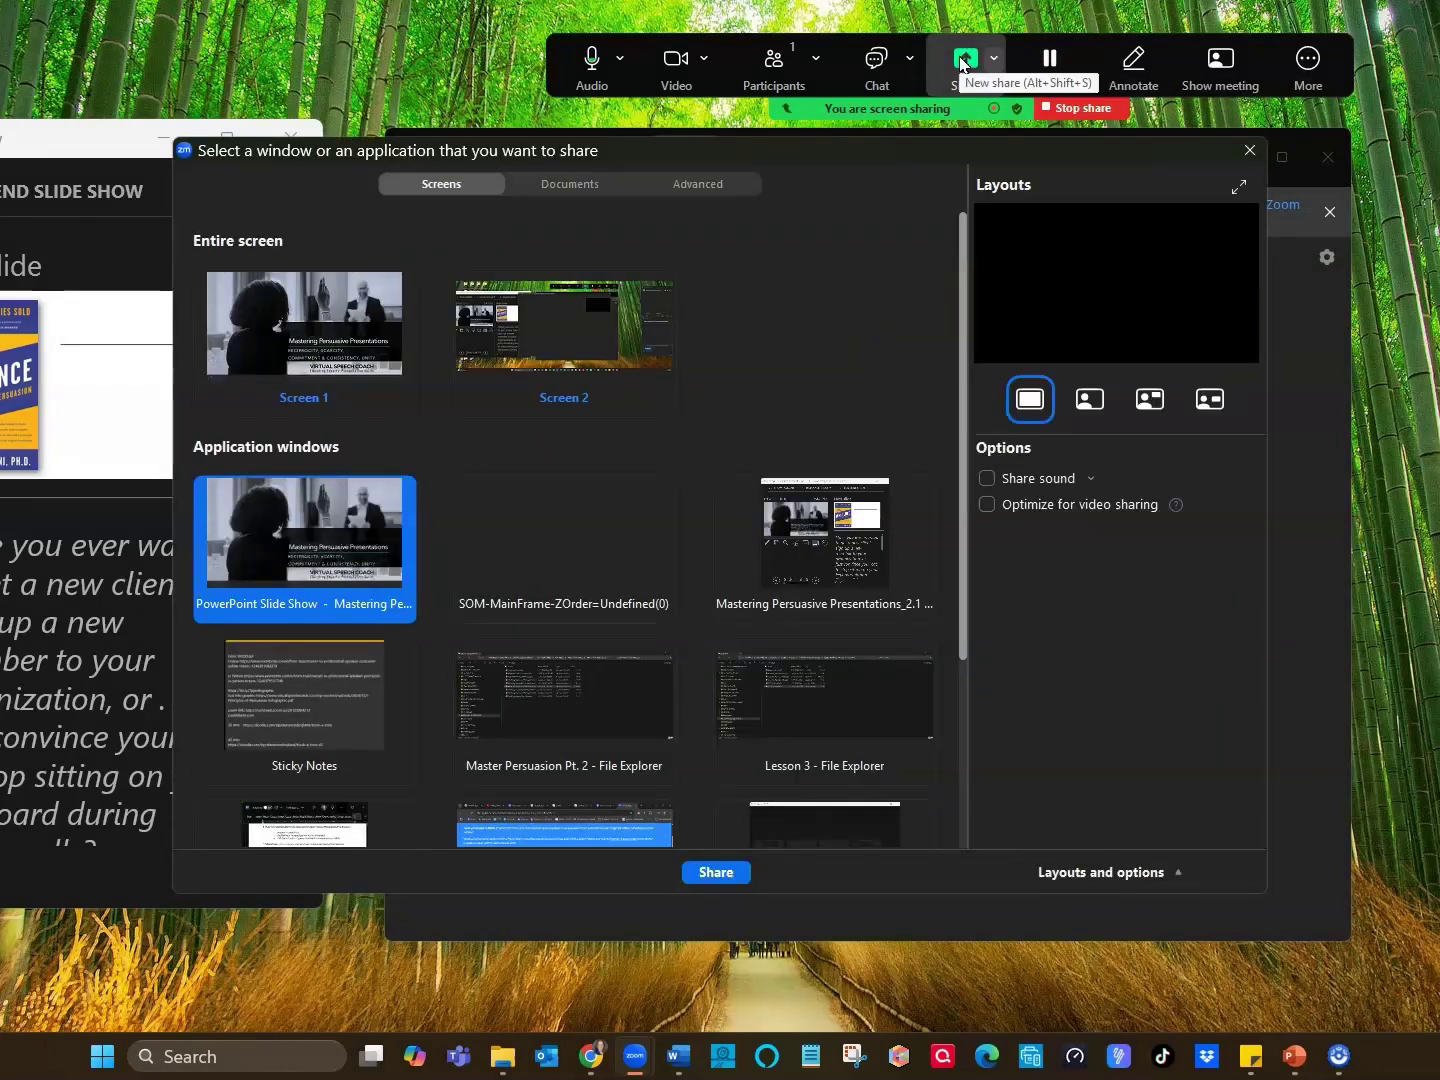
{"action": "left_click", "coordinate": [1044, 301]}
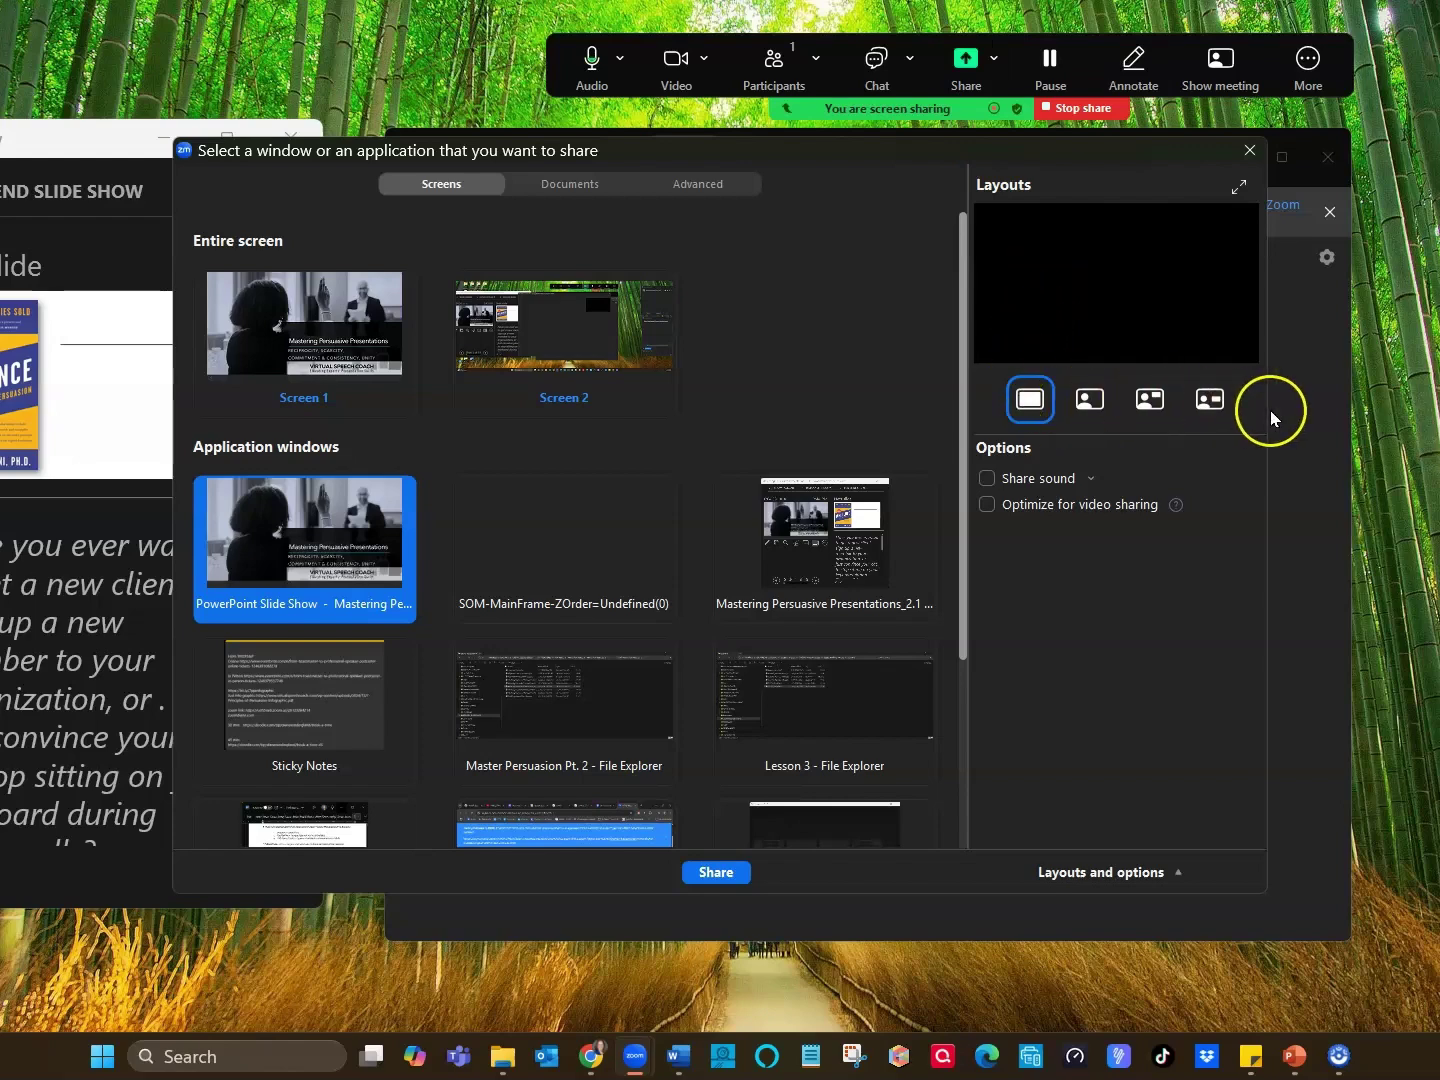
{"action": "left_click", "coordinate": [707, 186]}
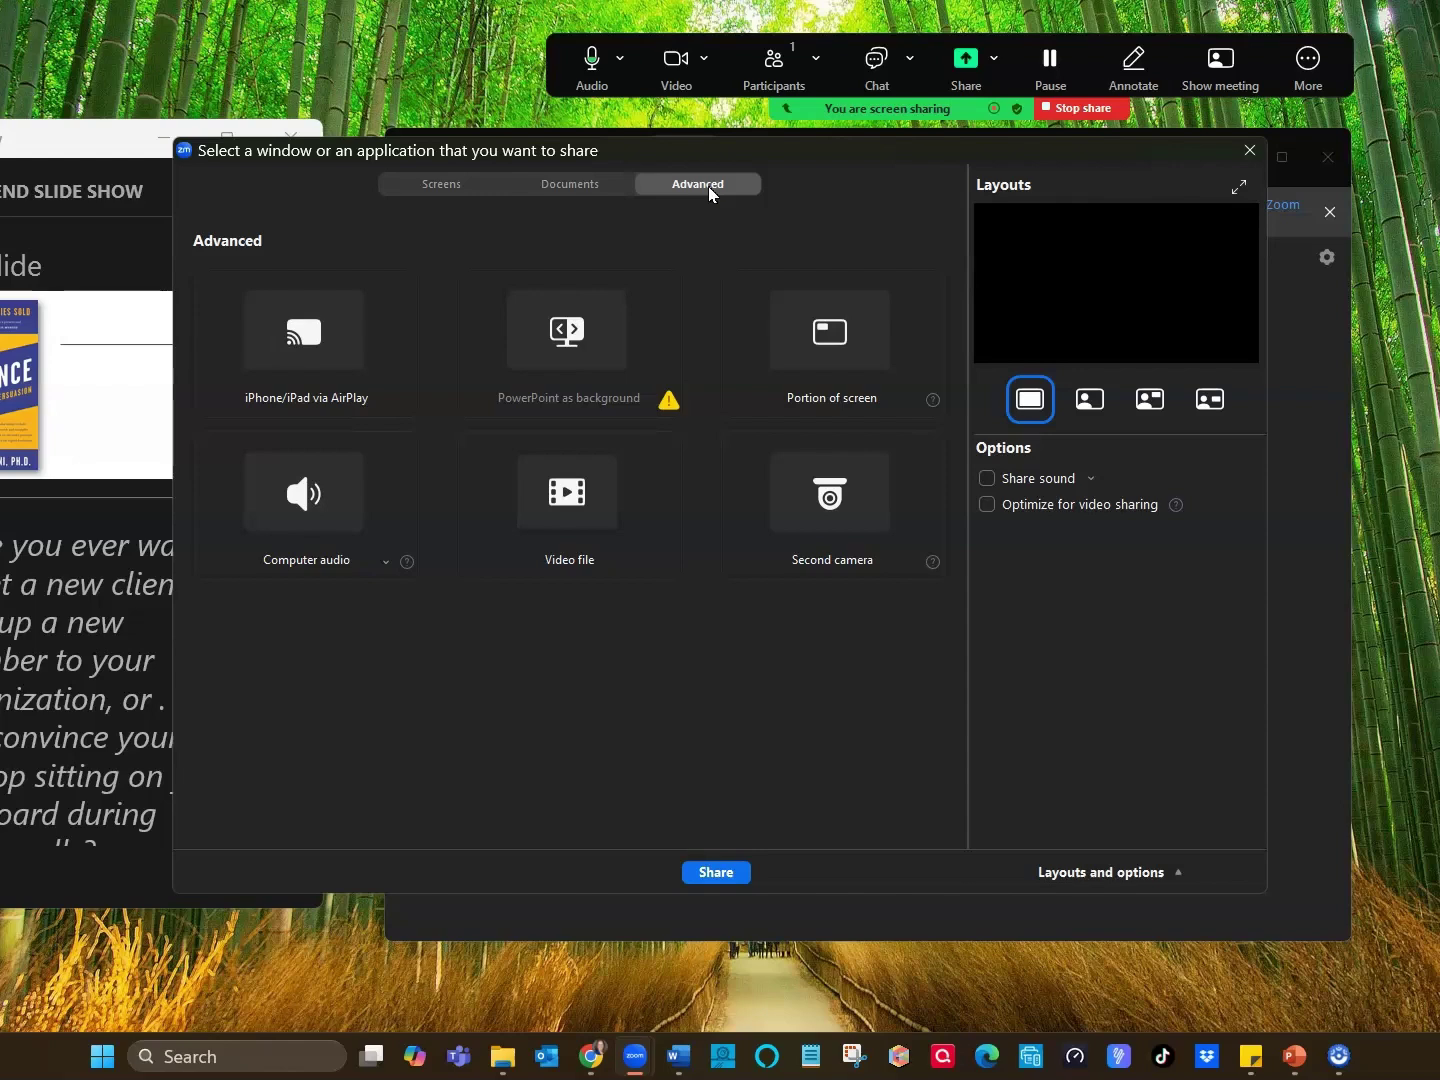
{"action": "left_click_drag", "start_coordinate": [728, 156], "coordinate": [940, 206]}
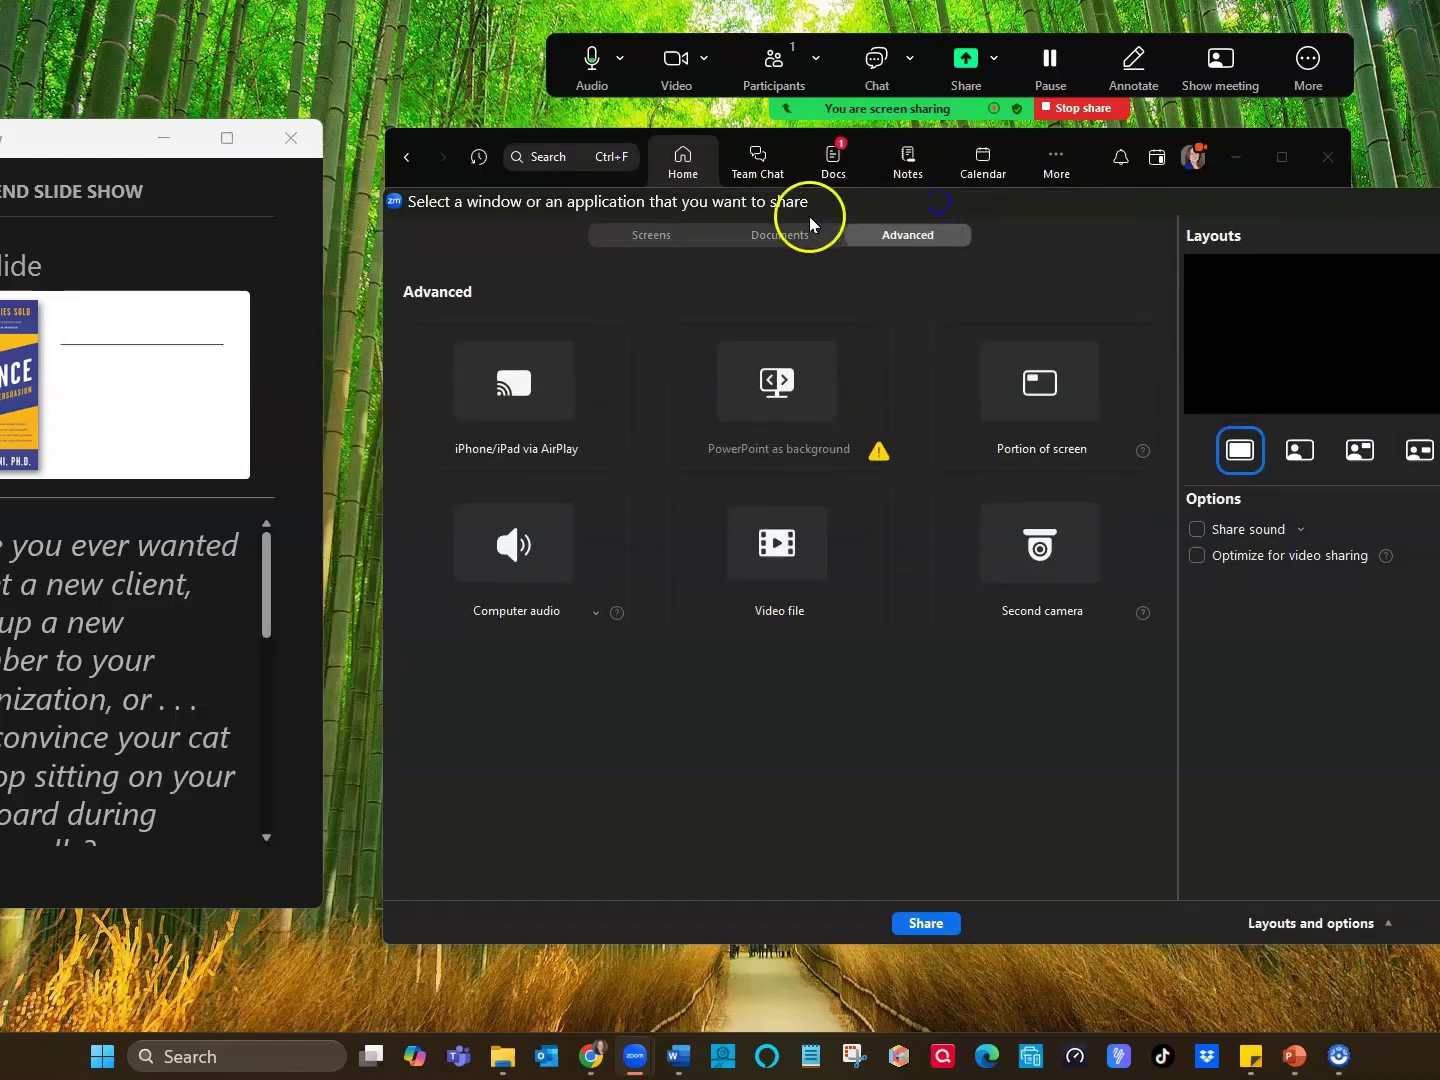
{"action": "left_click", "coordinate": [640, 231]}
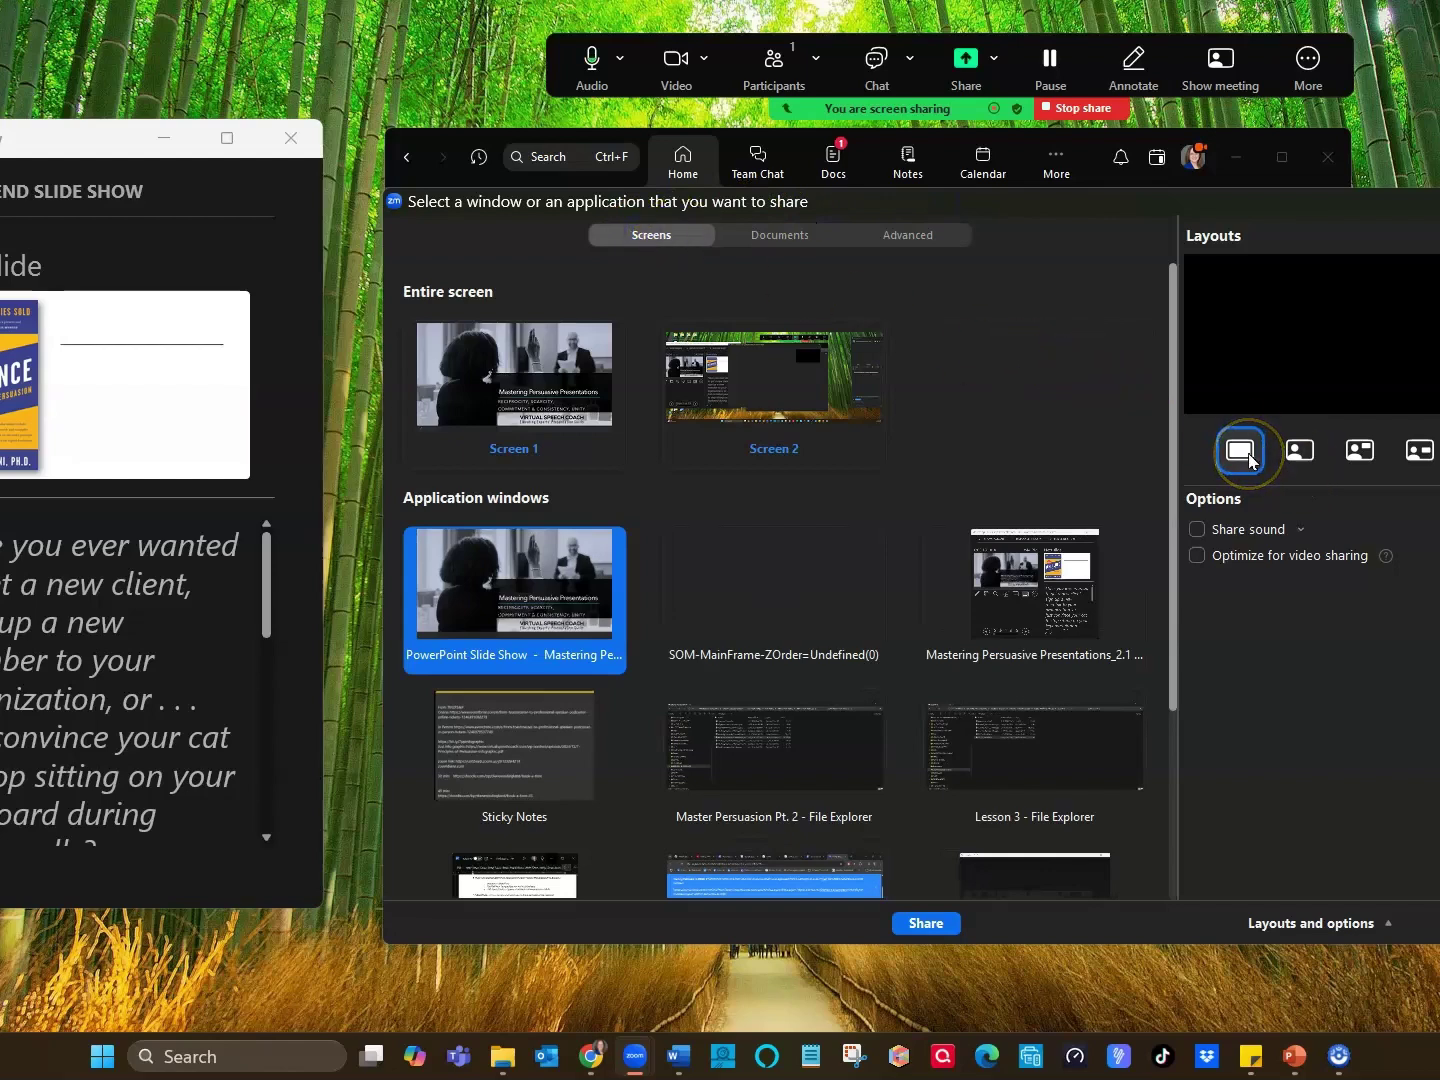
Compare the layout previews for sharing Screen 1 and sharing the PowerPoint Slide Show window
{"action": "left_click", "coordinate": [509, 373]}
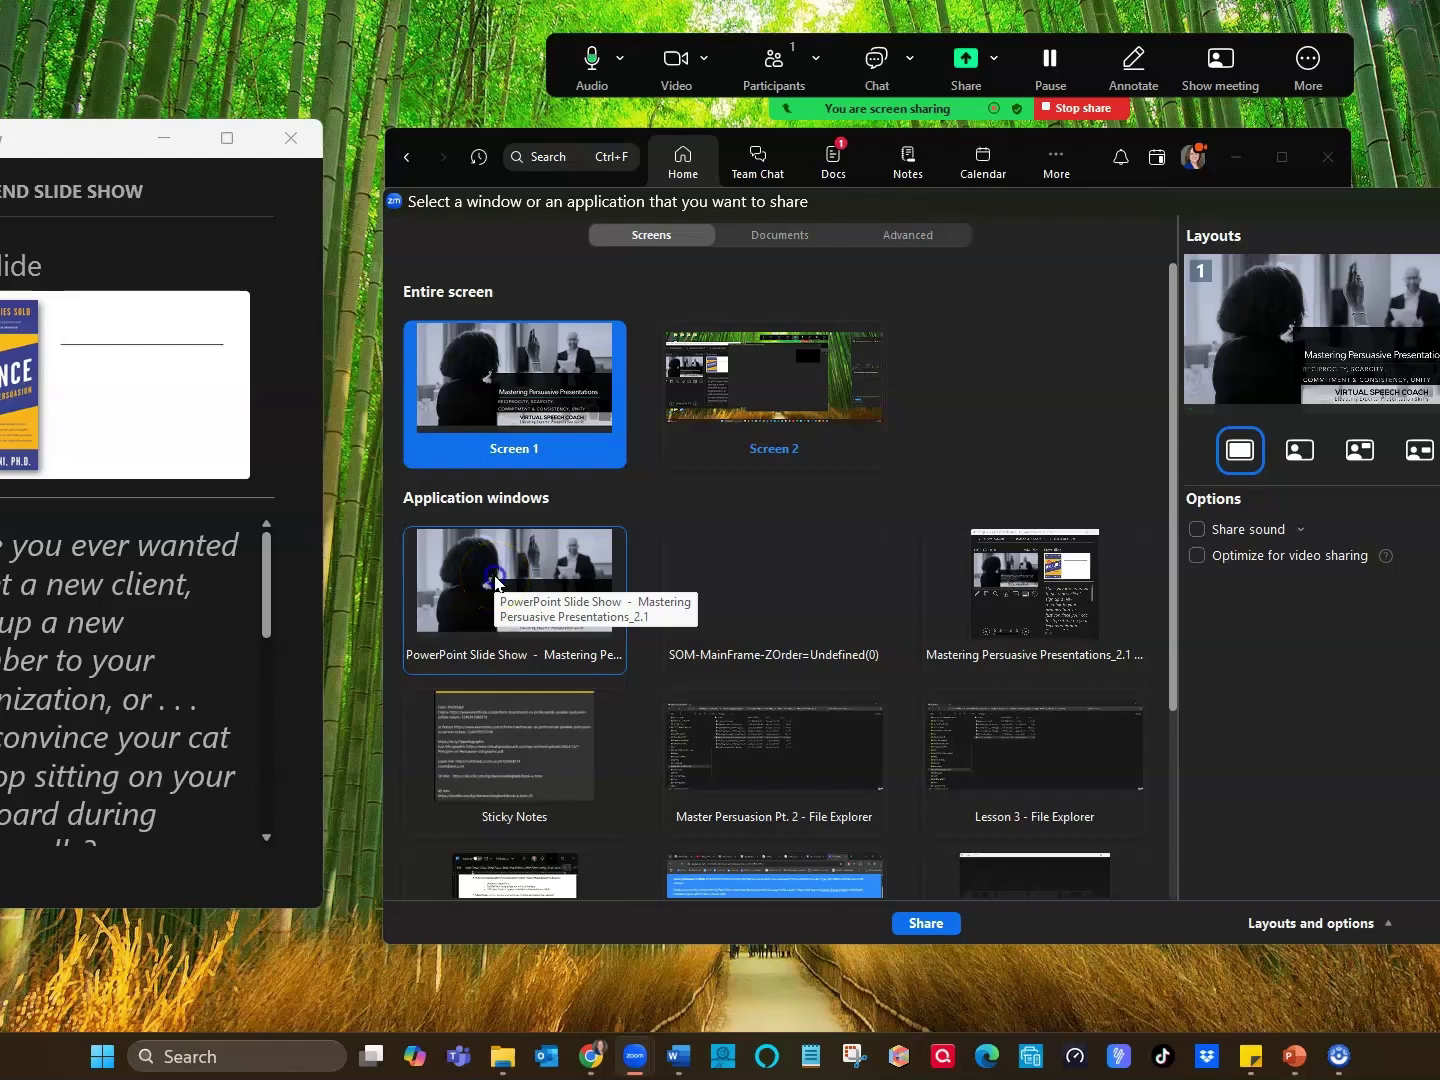
{"action": "left_click", "coordinate": [496, 582]}
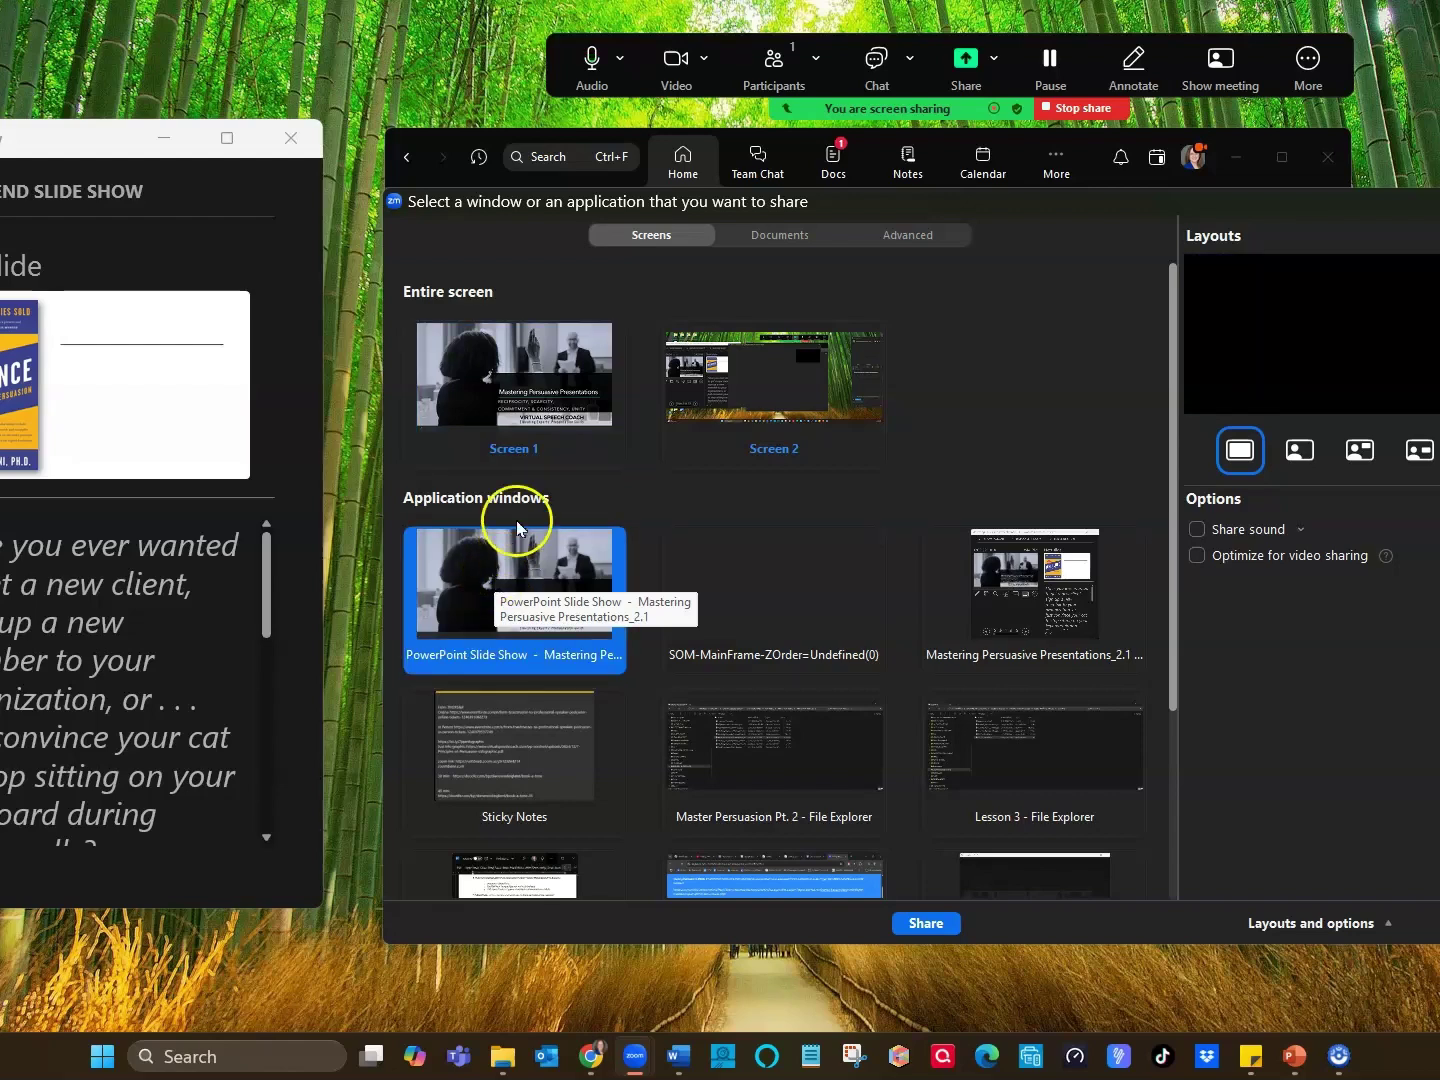
{"action": "left_click", "coordinate": [514, 379]}
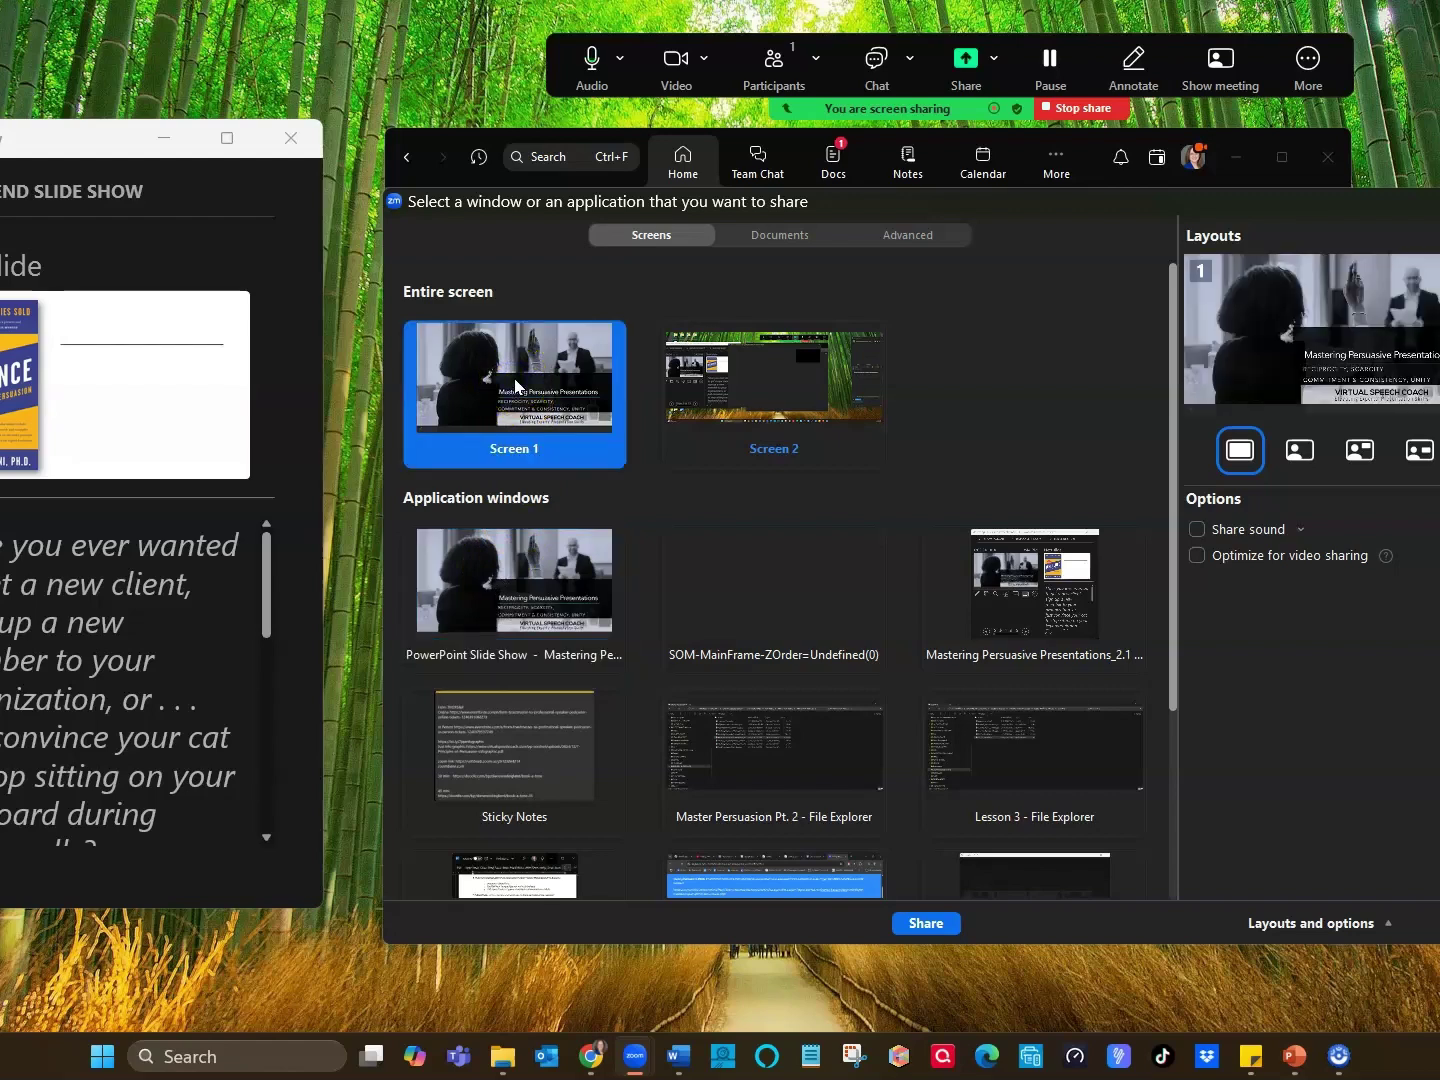
{"action": "left_click", "coordinate": [515, 386]}
{"action": "left_click", "coordinate": [487, 612]}
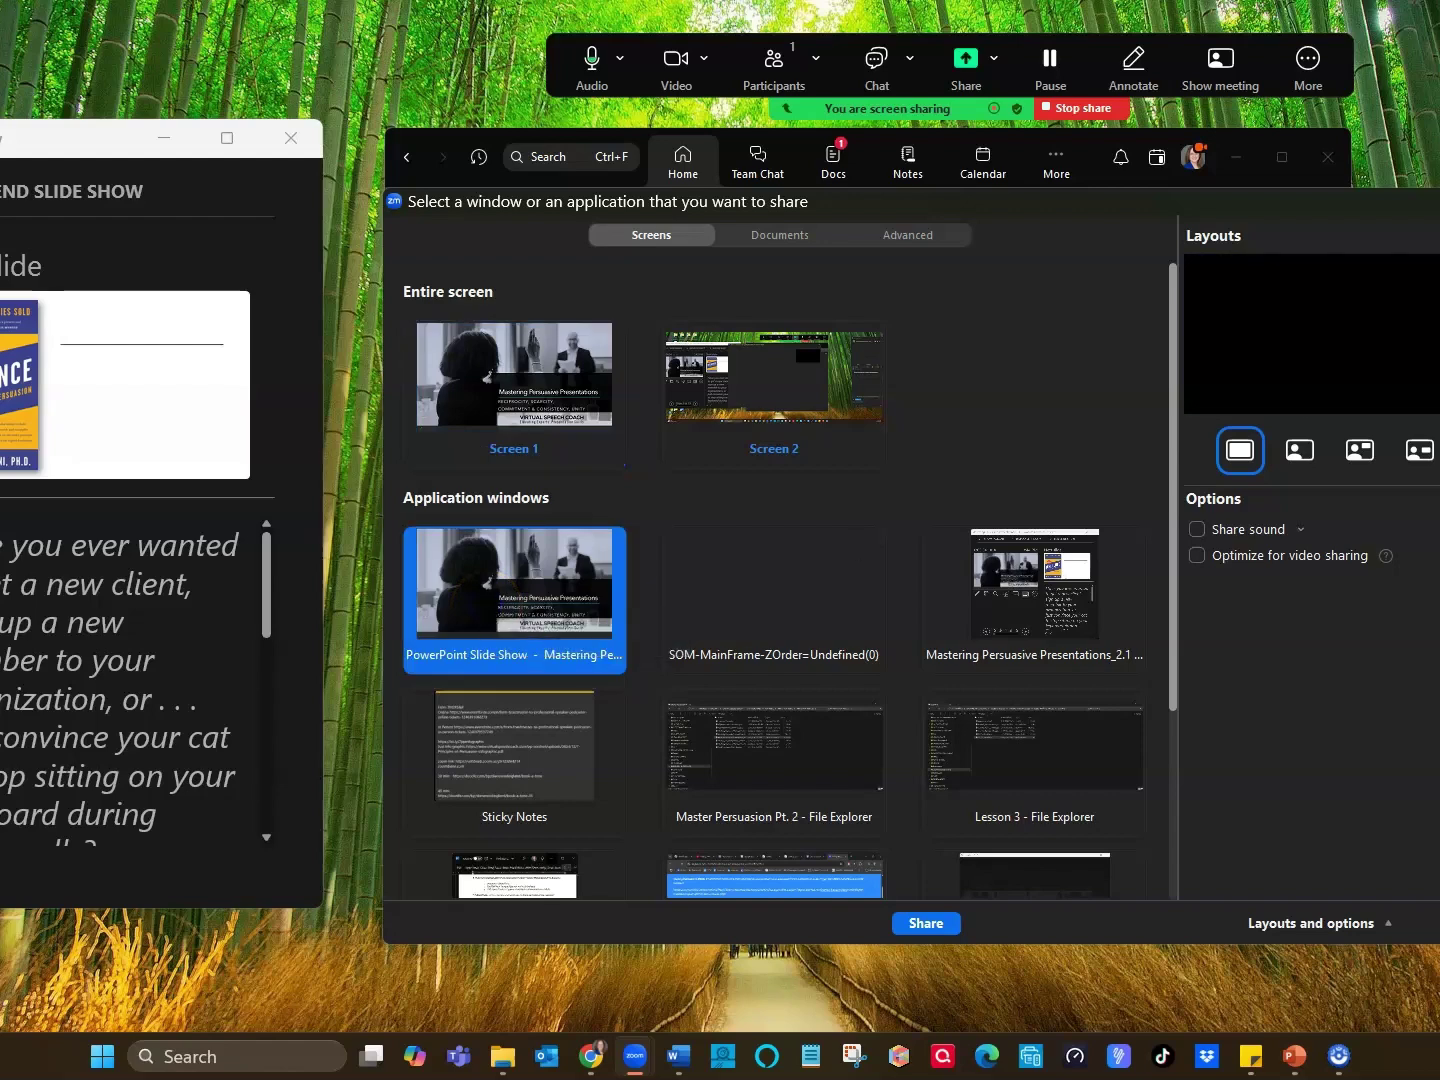
{"action": "left_click", "coordinate": [1422, 333]}
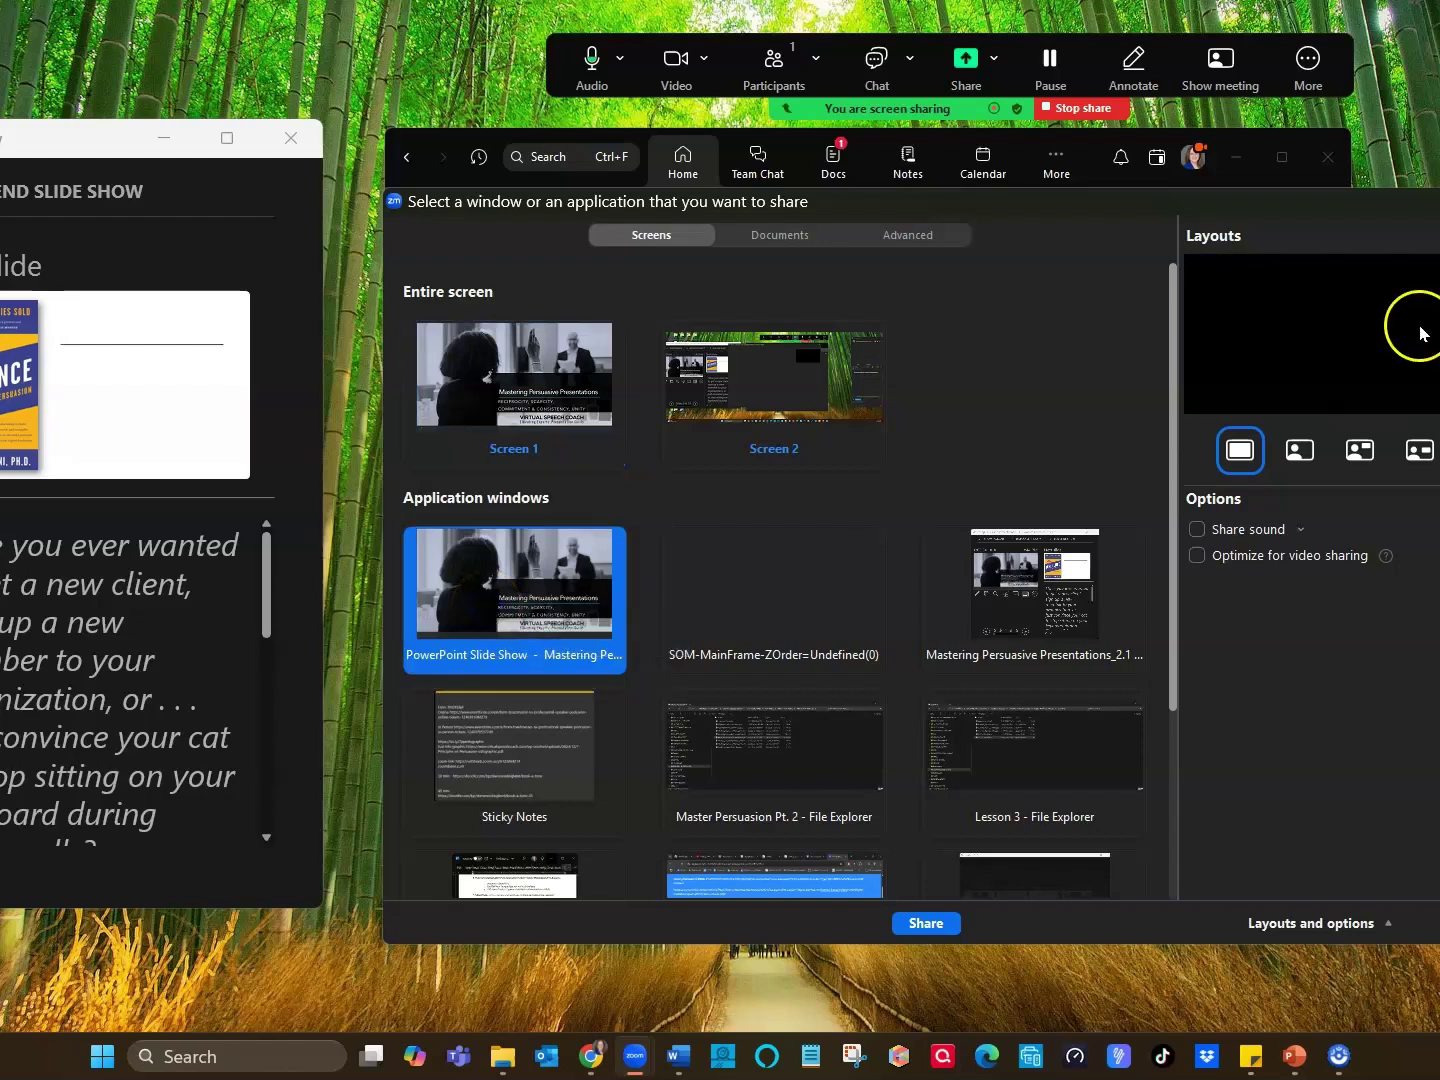
Share Screen 1 with the presenter cut out in front of the full-size slide, enlarging the presenter's image, and preview the result
{"action": "left_click", "coordinate": [512, 353]}
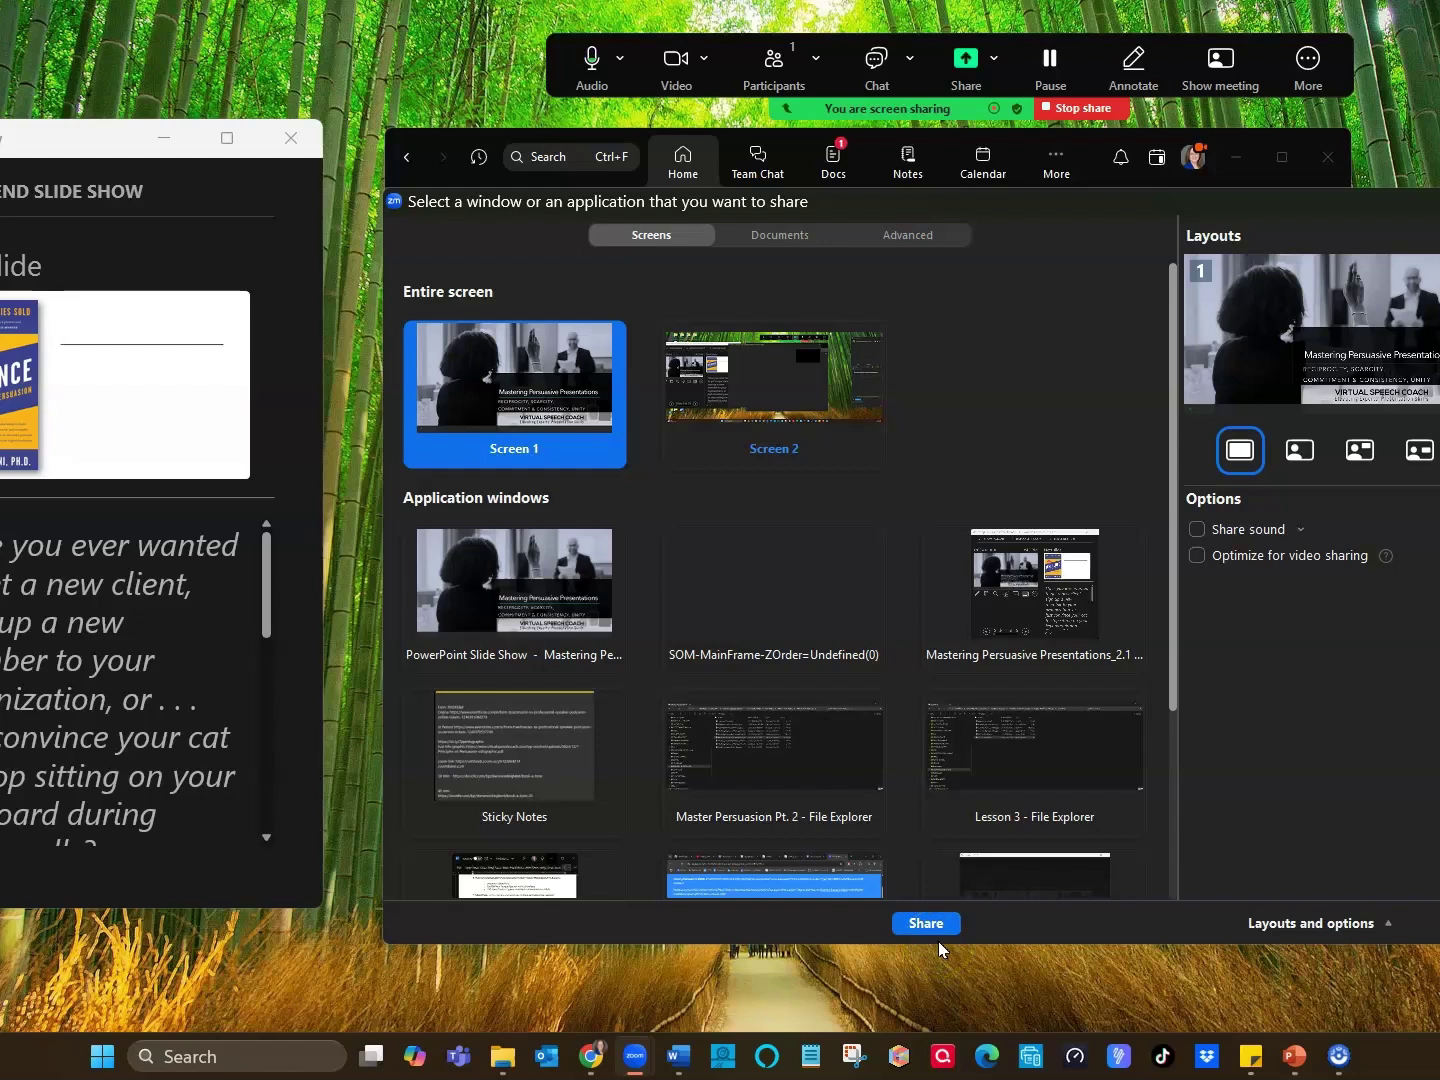
{"action": "left_click", "coordinate": [1298, 455]}
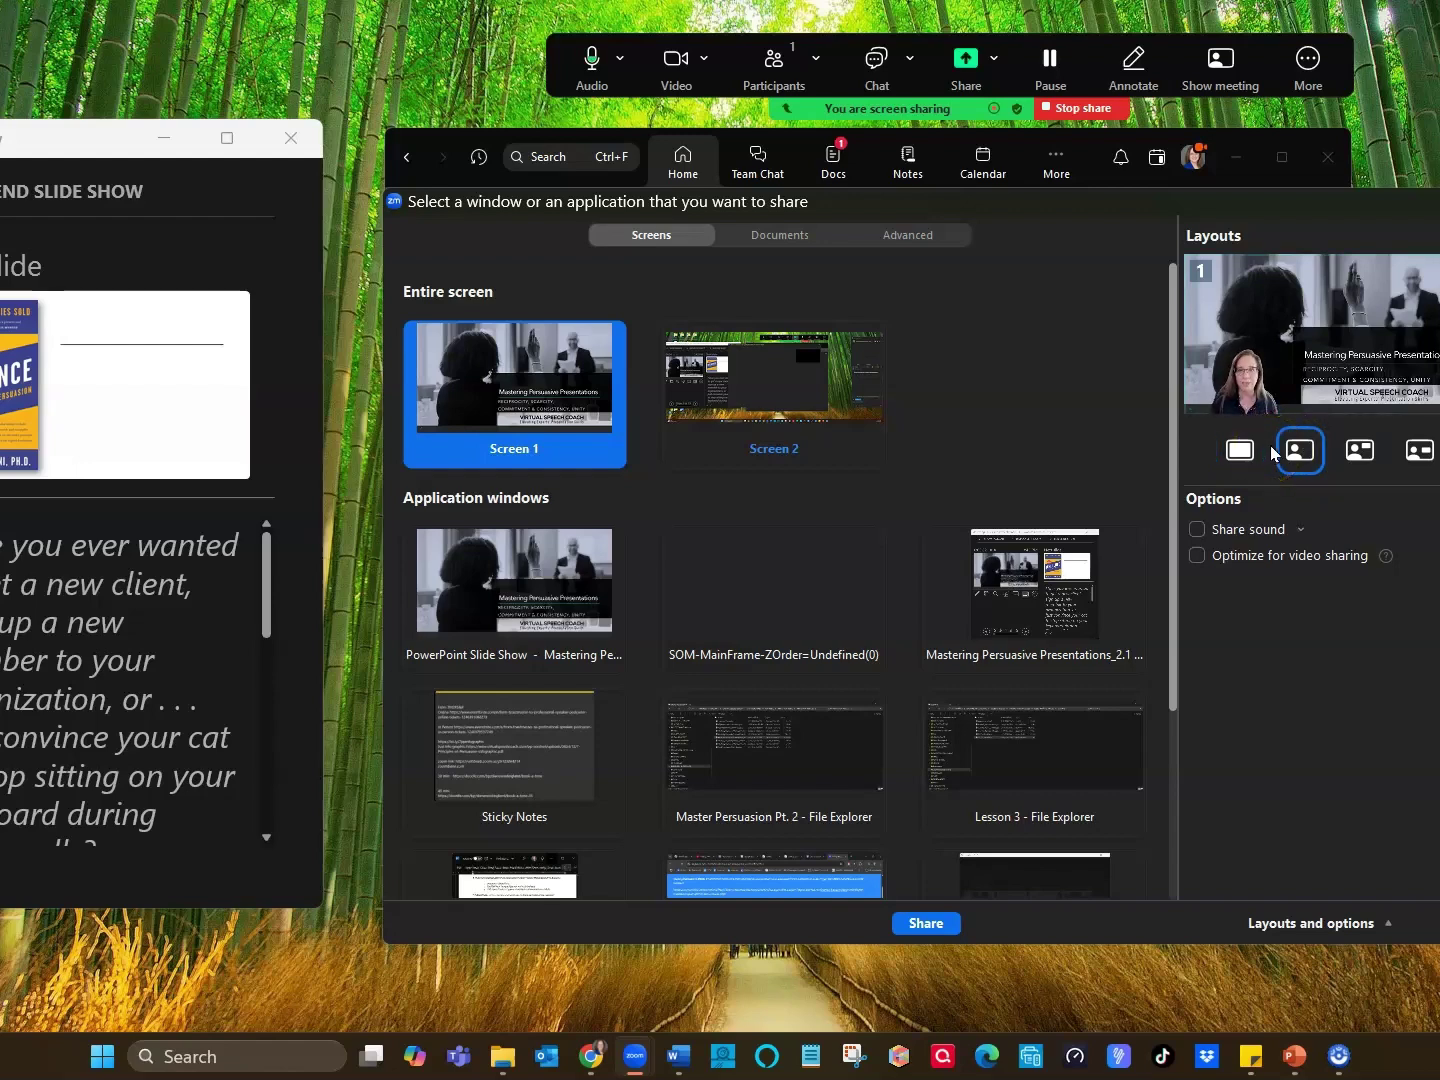
{"action": "left_click", "coordinate": [1340, 256]}
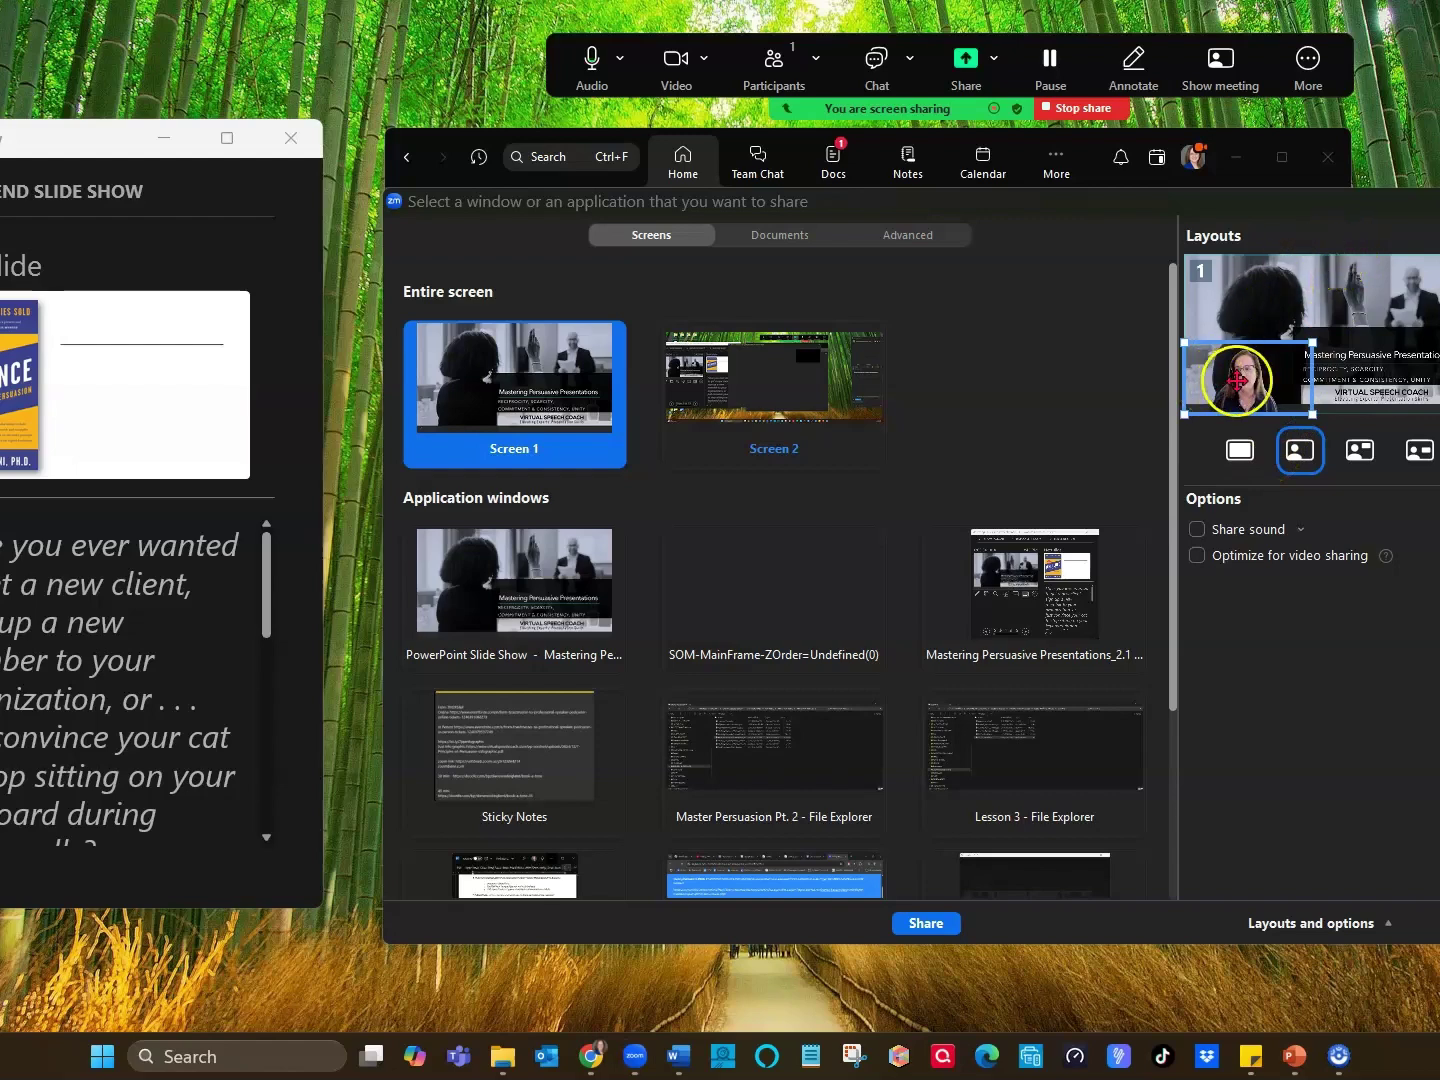
{"action": "left_click_drag", "start_coordinate": [1238, 380], "coordinate": [1291, 350]}
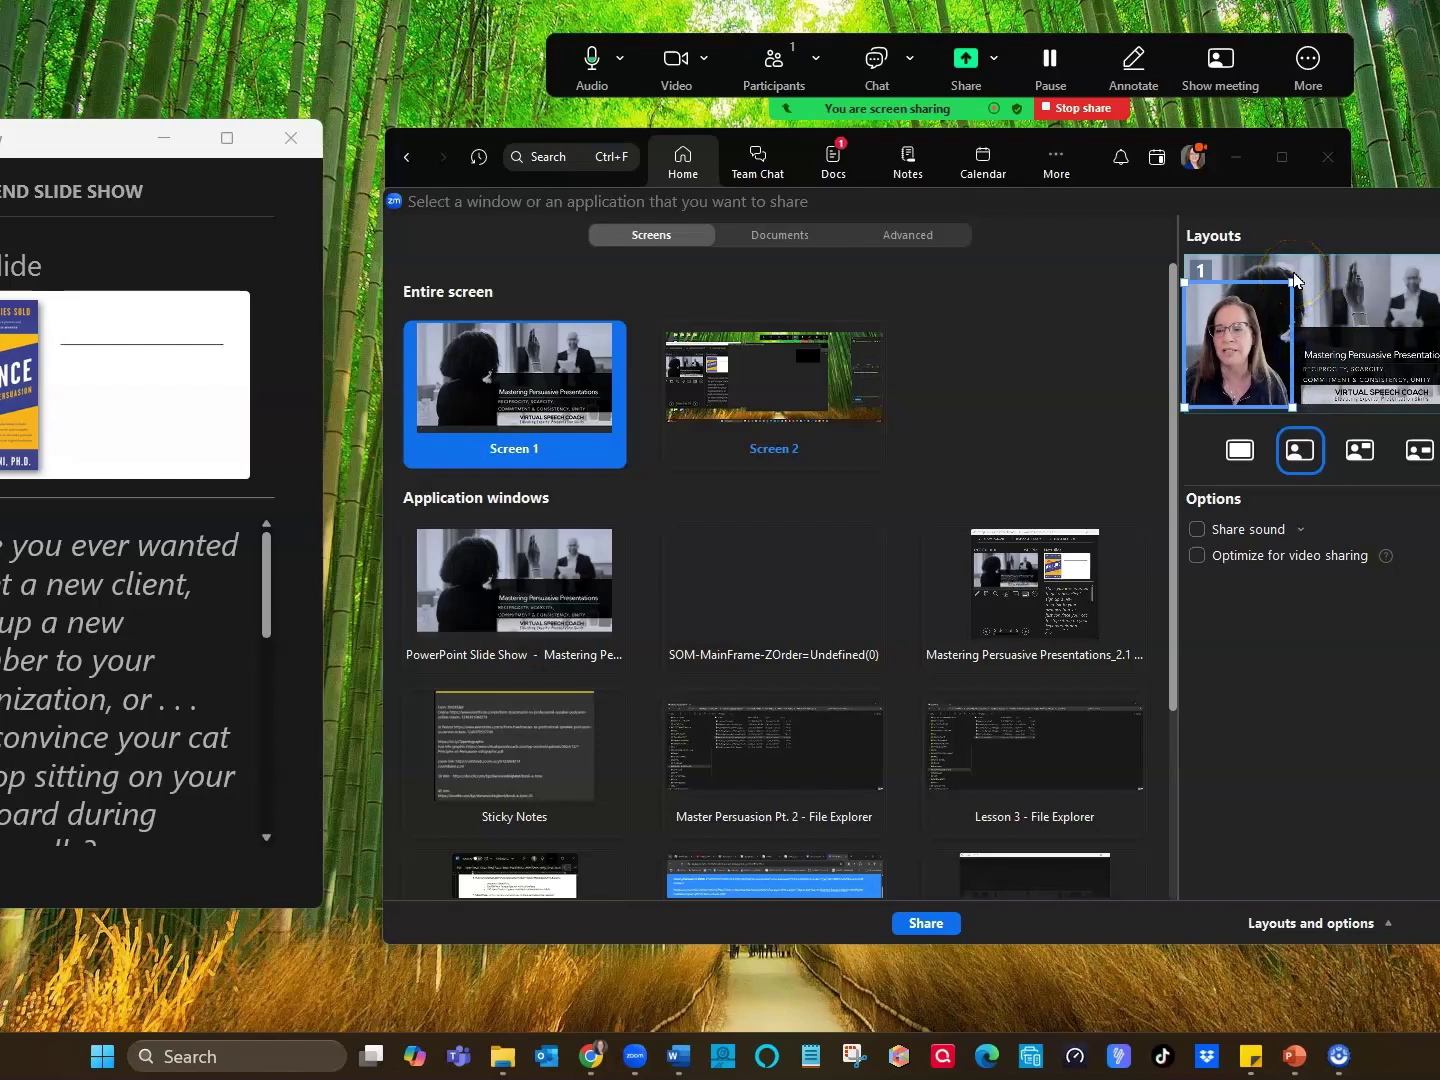
{"action": "left_click", "coordinate": [920, 926]}
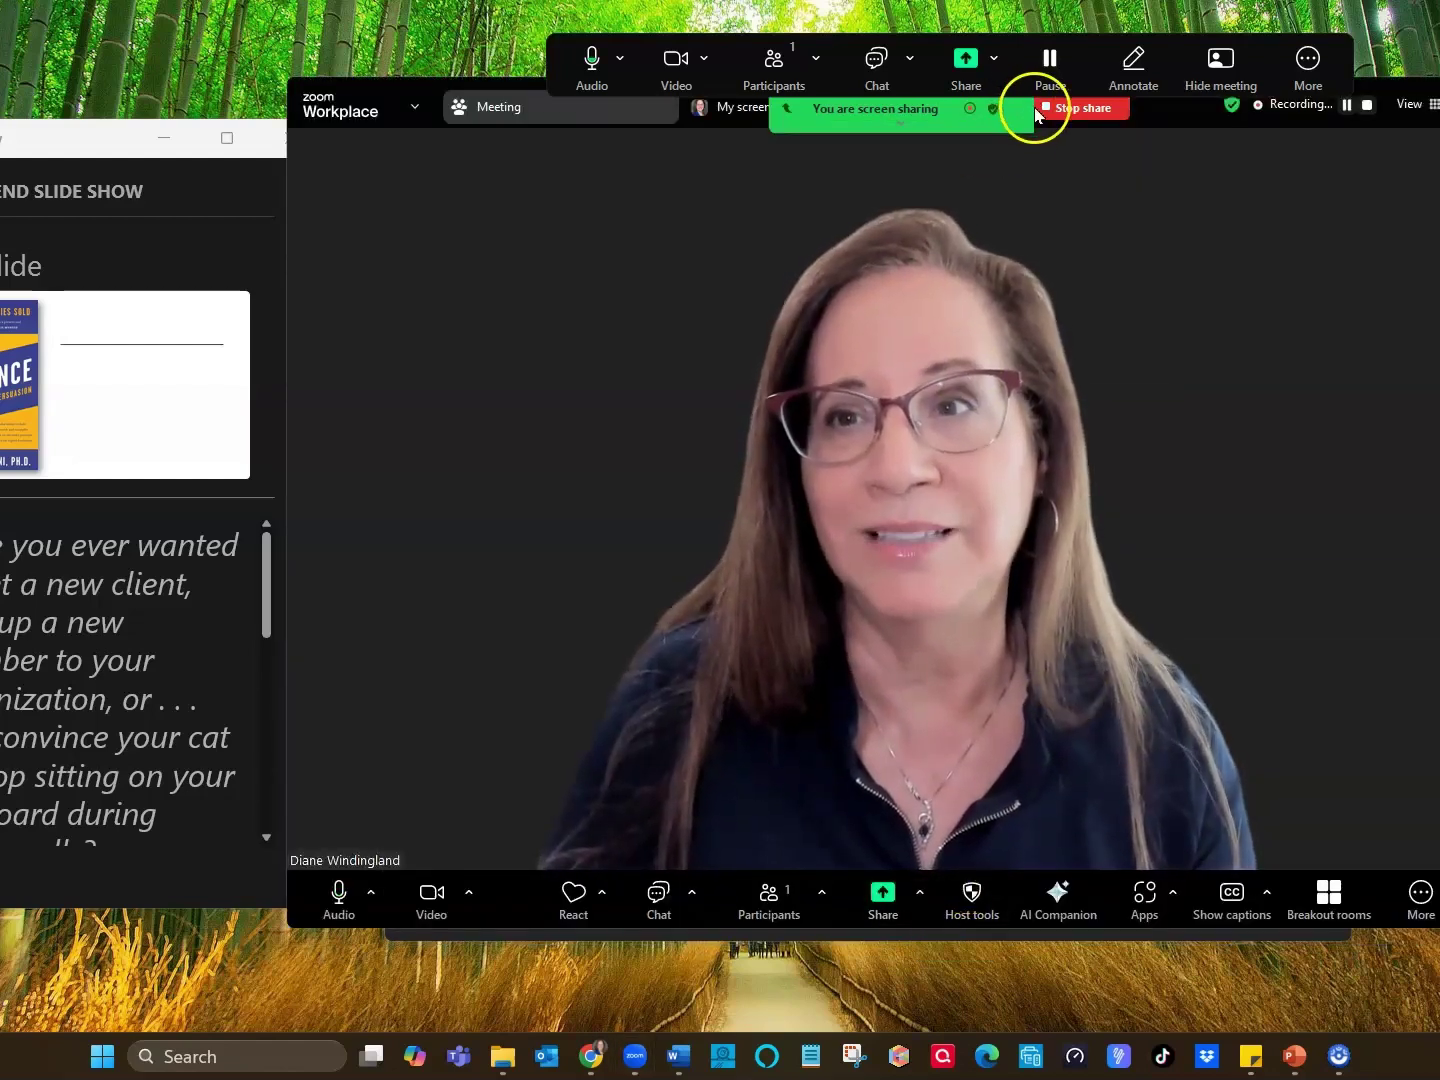
{"action": "mouse_move", "coordinate": [901, 121]}
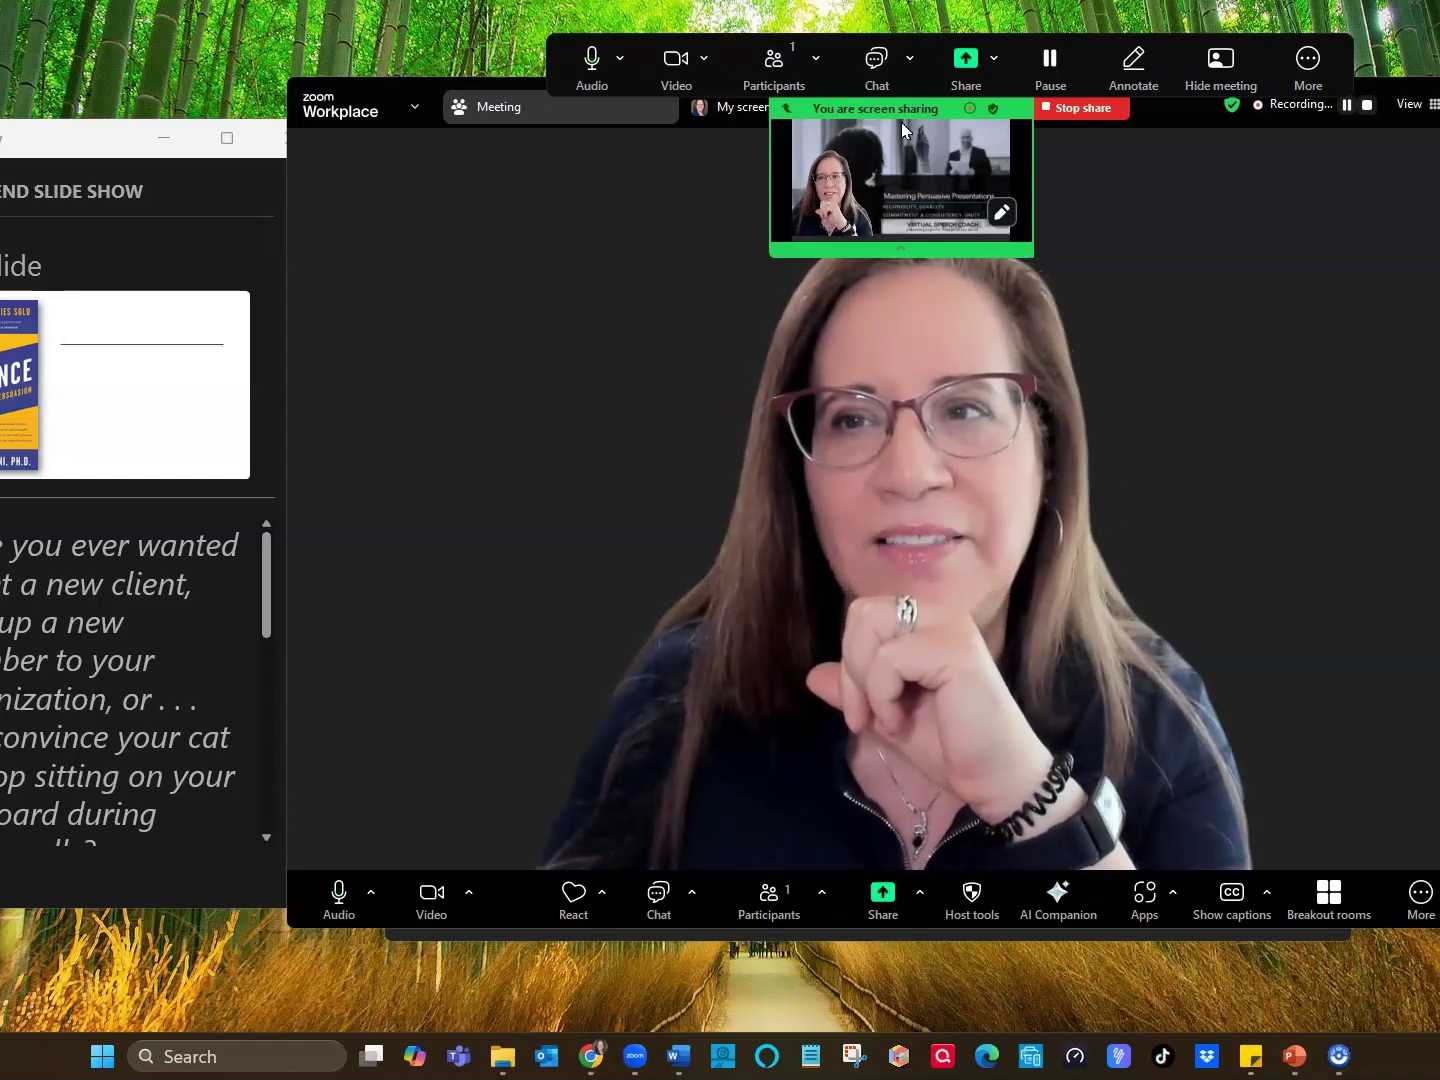
Share Screen 1 again using the layout with the presenter cutout overlapping a reduced slide, on the blurred blue wallpaper
{"action": "left_click", "coordinate": [967, 62]}
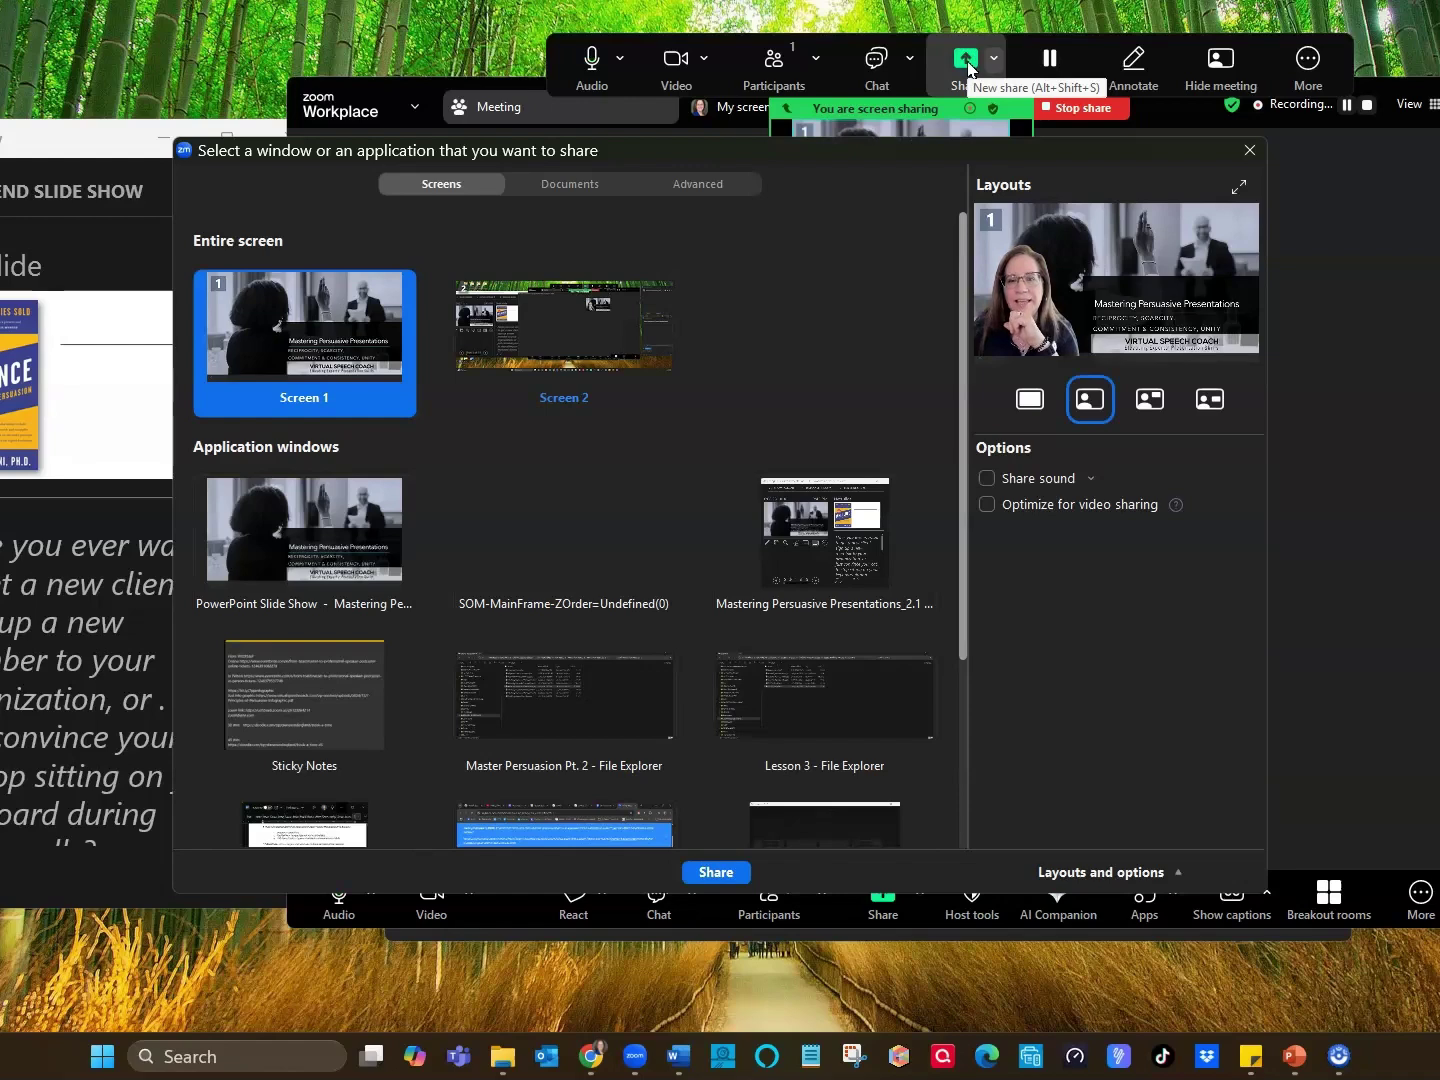
{"action": "left_click", "coordinate": [1149, 402]}
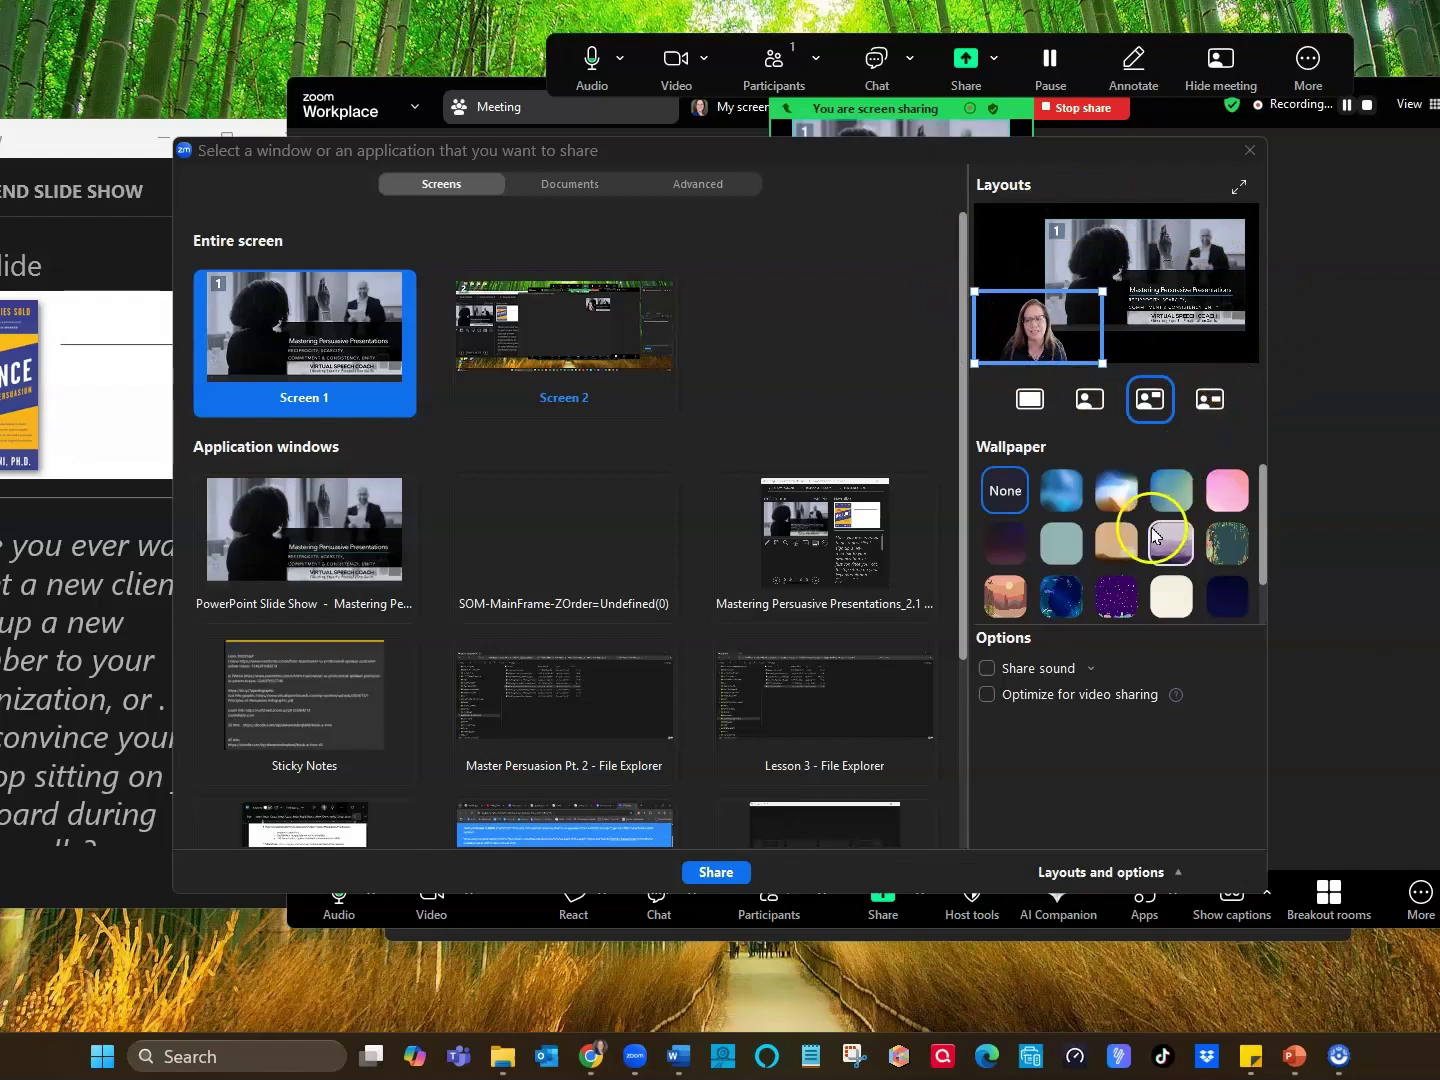
{"action": "left_click", "coordinate": [1067, 505]}
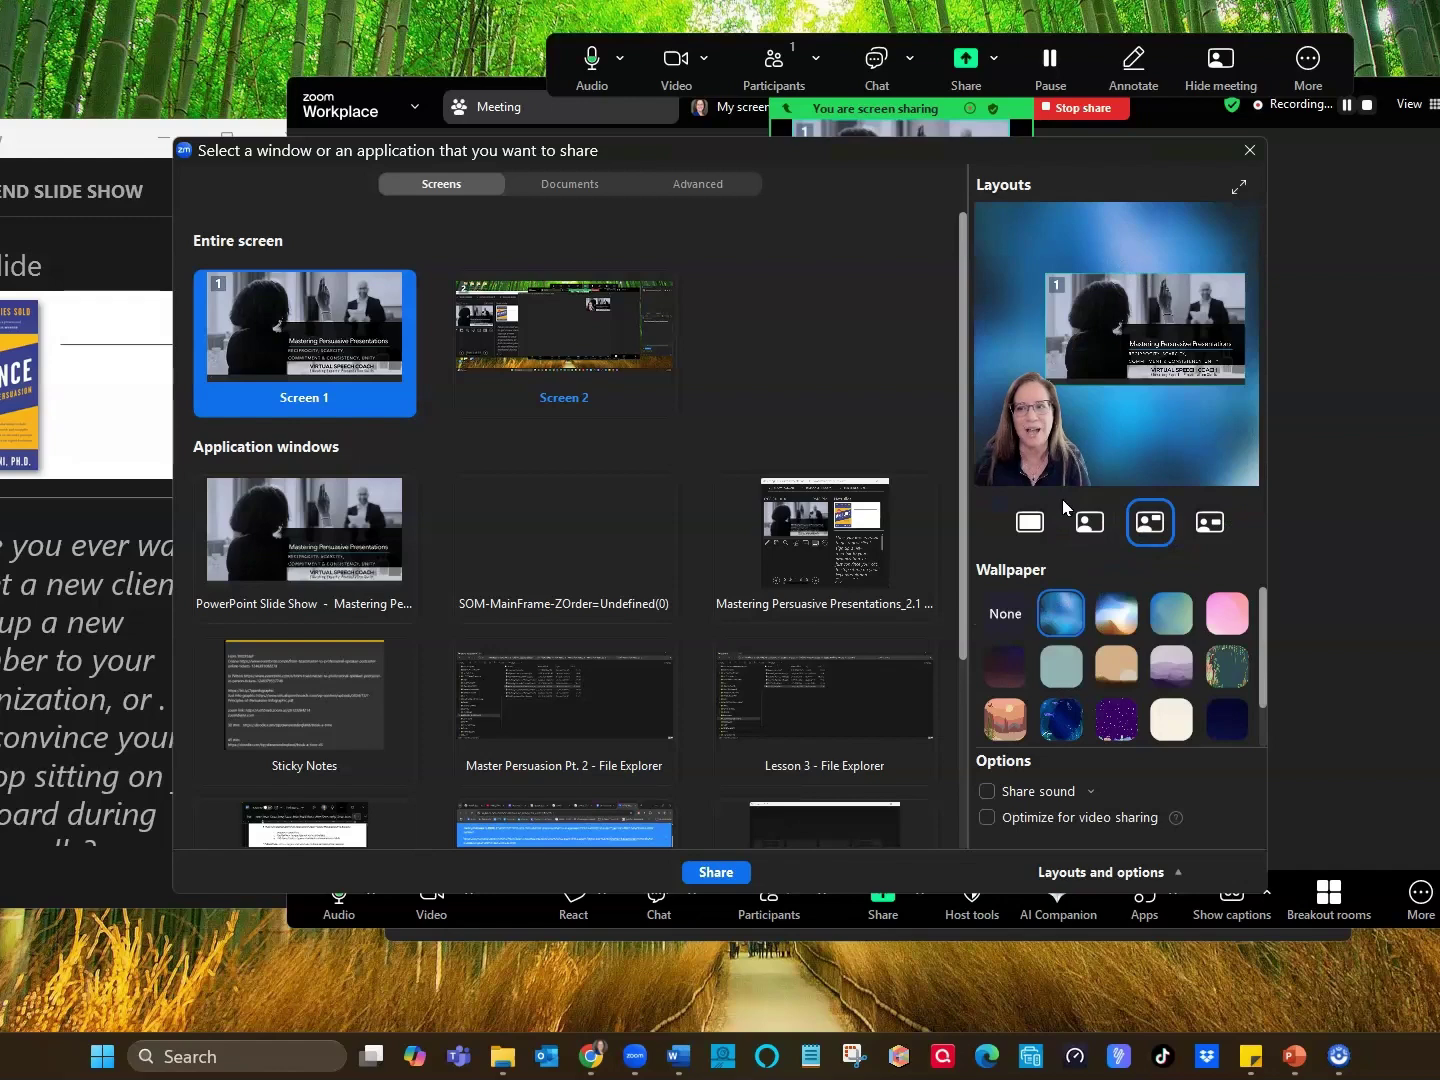
{"action": "left_click_drag", "start_coordinate": [1039, 430], "coordinate": [1130, 340]}
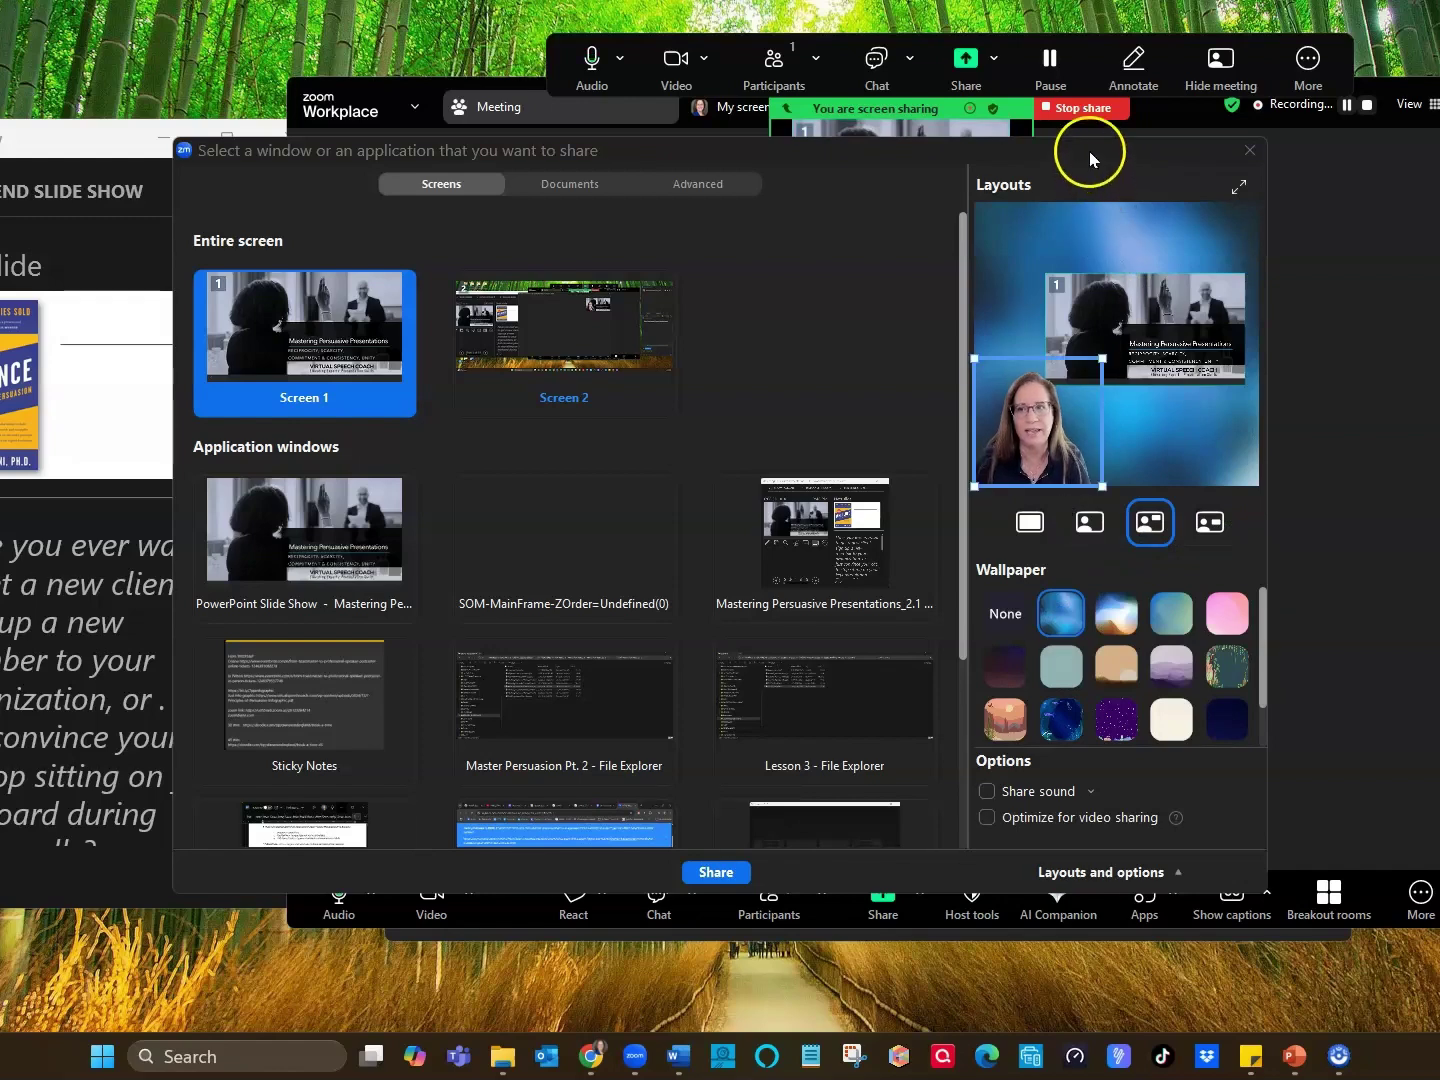
{"action": "left_click_drag", "start_coordinate": [1089, 151], "coordinate": [1102, 284]}
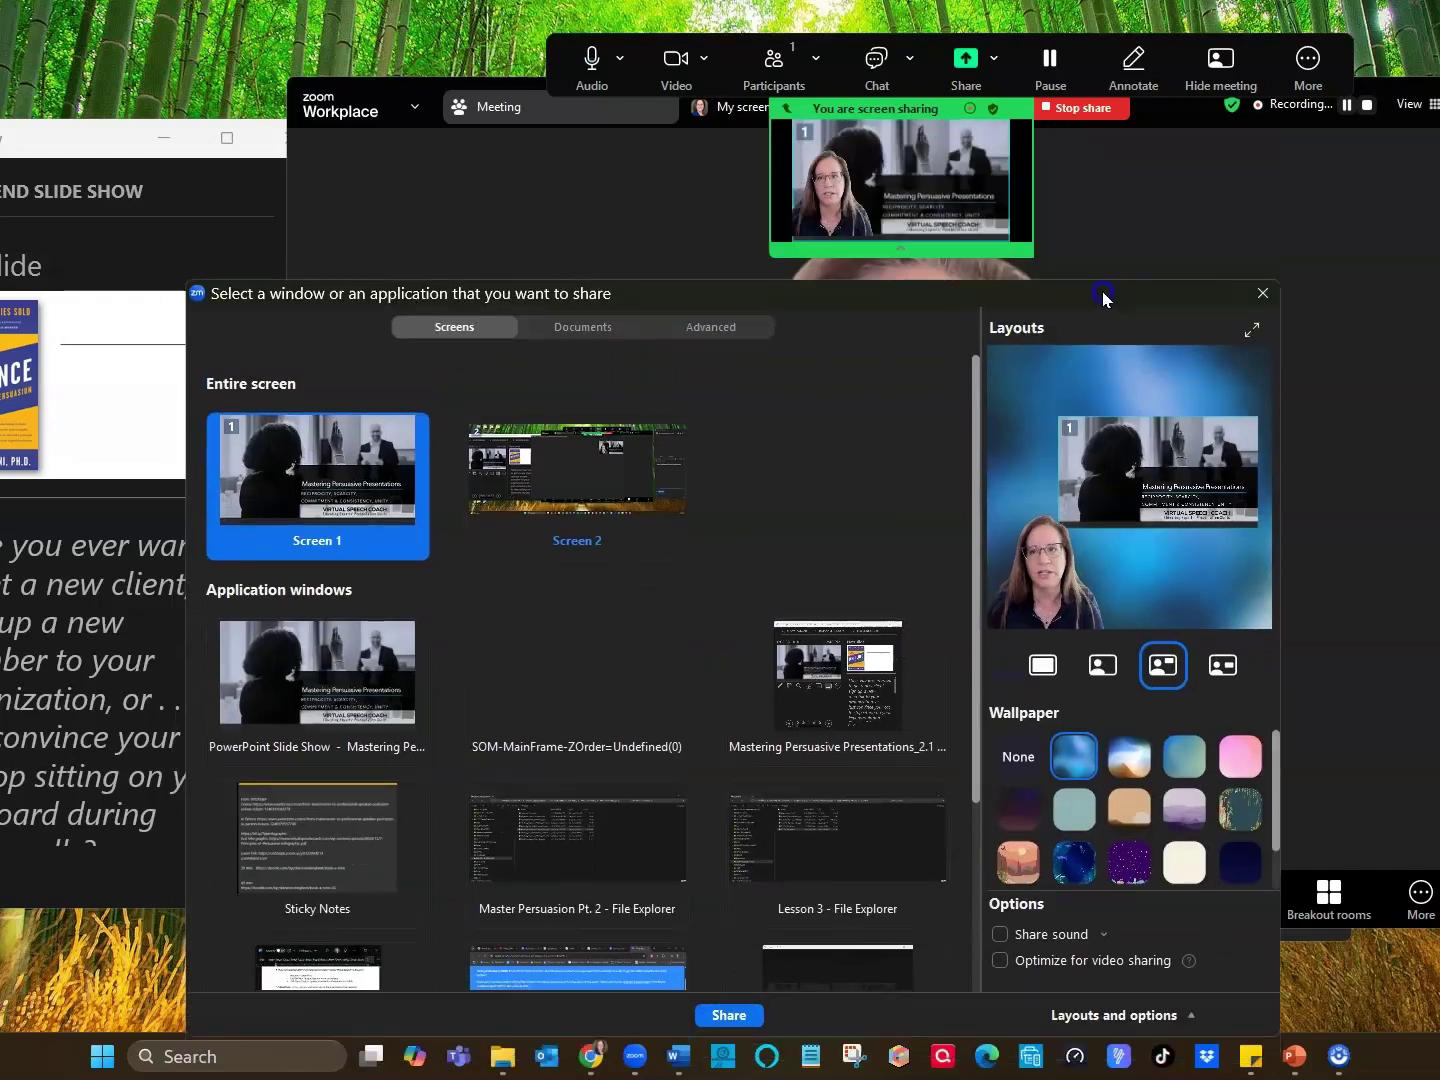
{"action": "left_click", "coordinate": [747, 1008]}
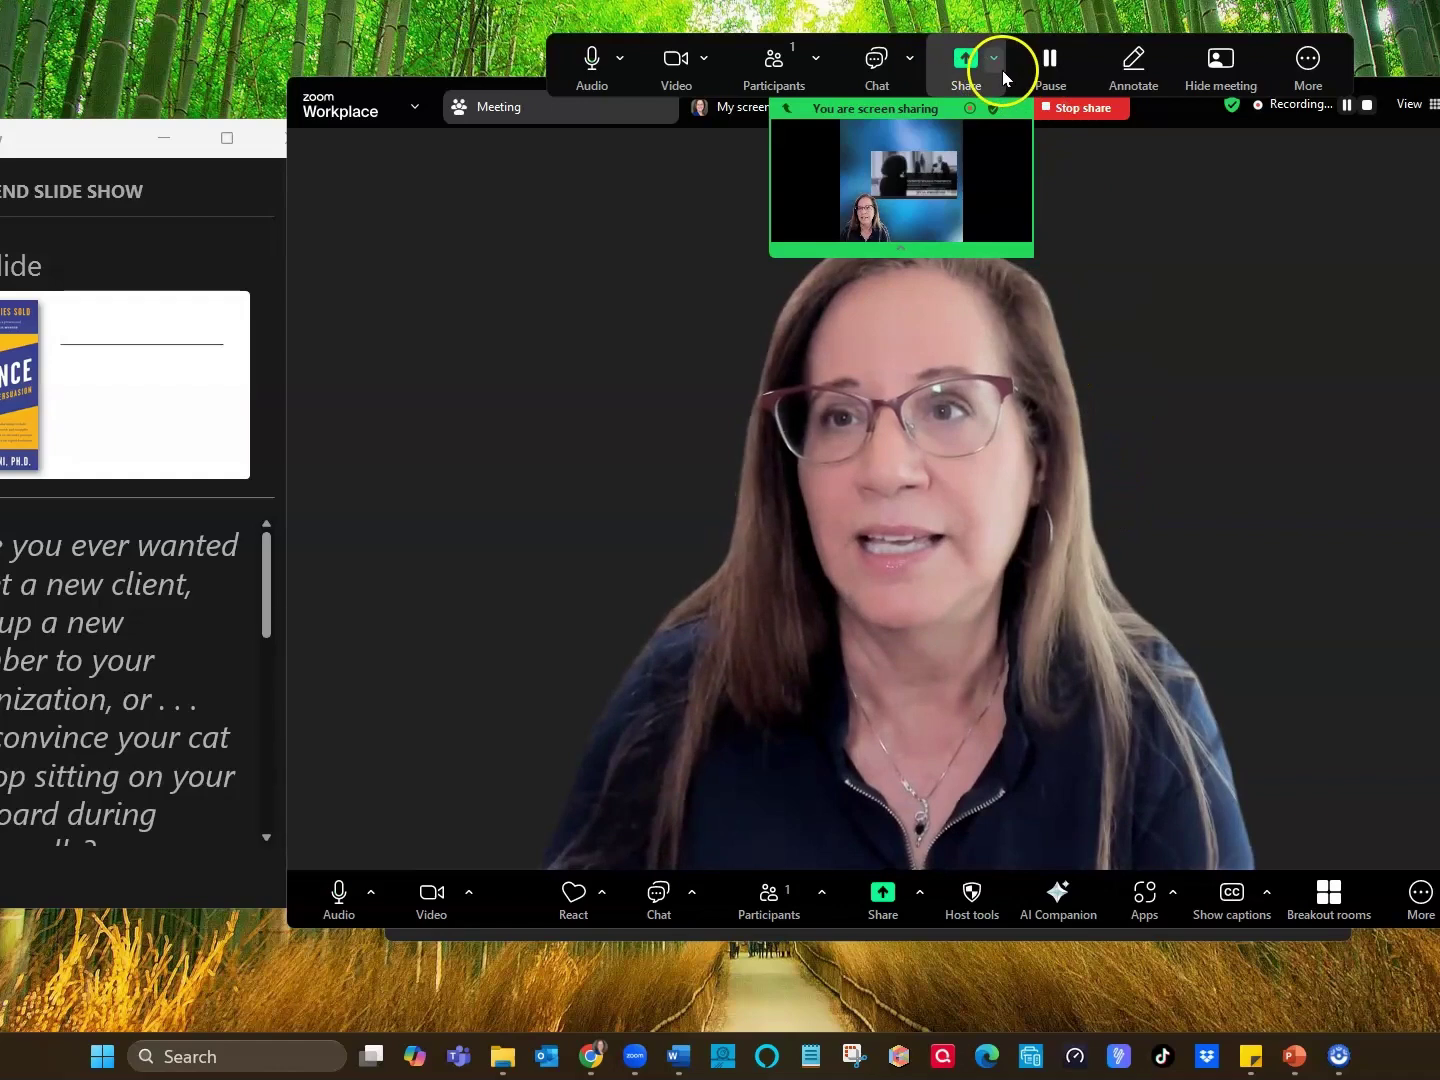
Set the wallpaper to None for a new share of Screen 1 and try to move and resize the presenter's image
{"action": "left_click", "coordinate": [959, 59]}
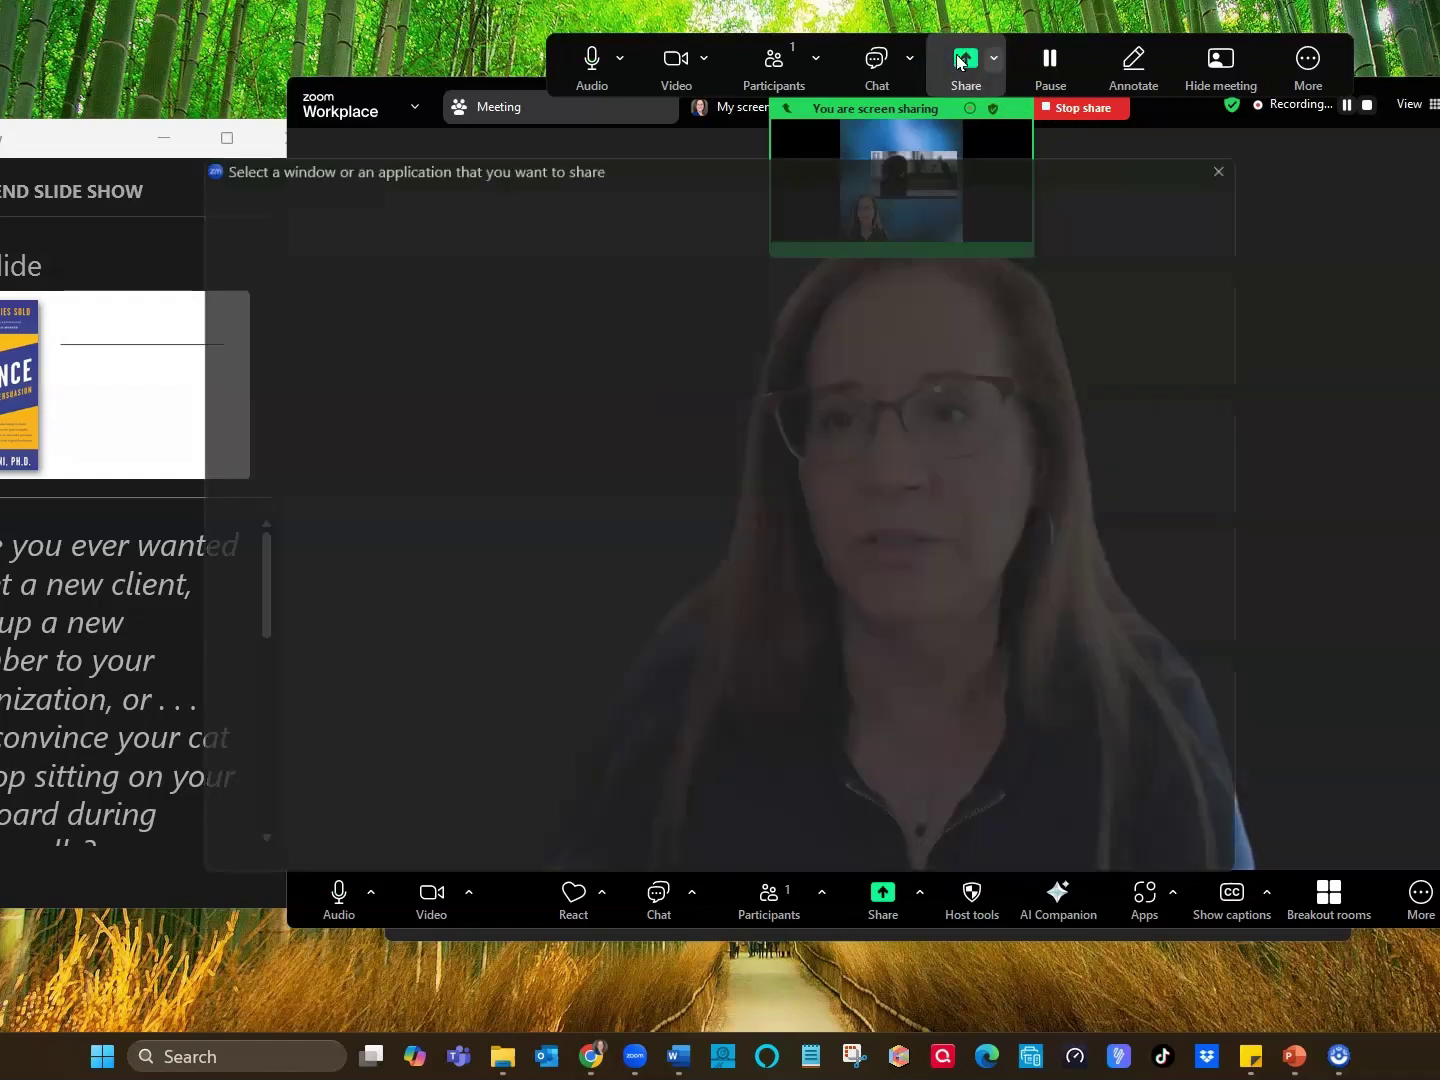
{"action": "left_click", "coordinate": [1062, 603]}
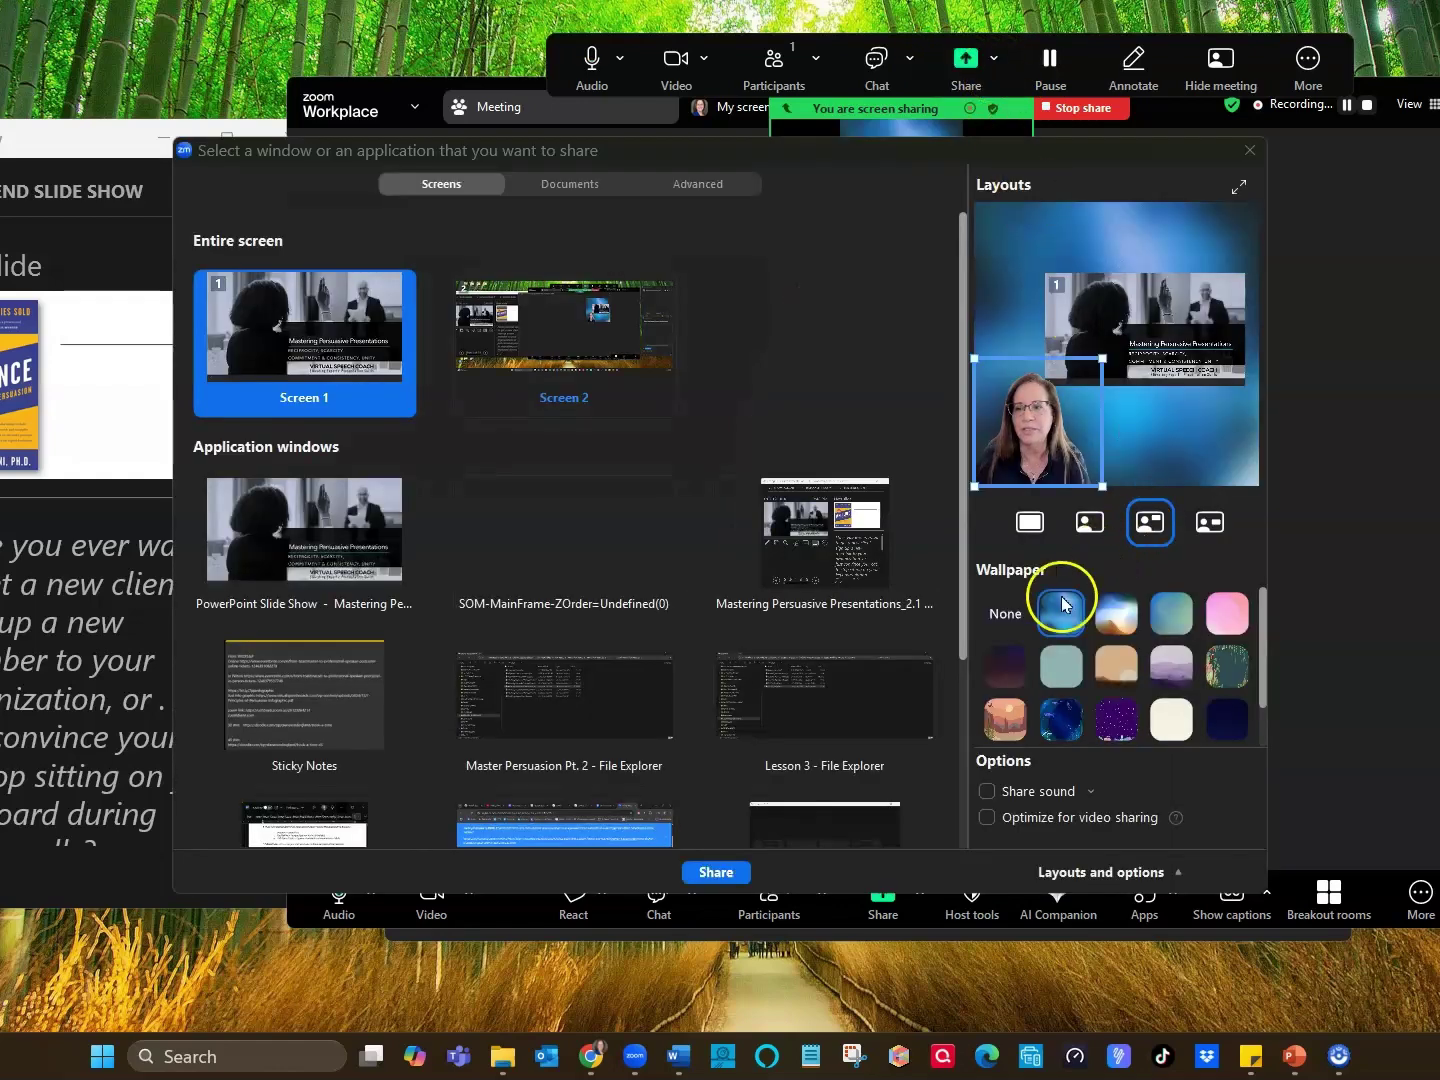
{"action": "left_click", "coordinate": [1005, 631]}
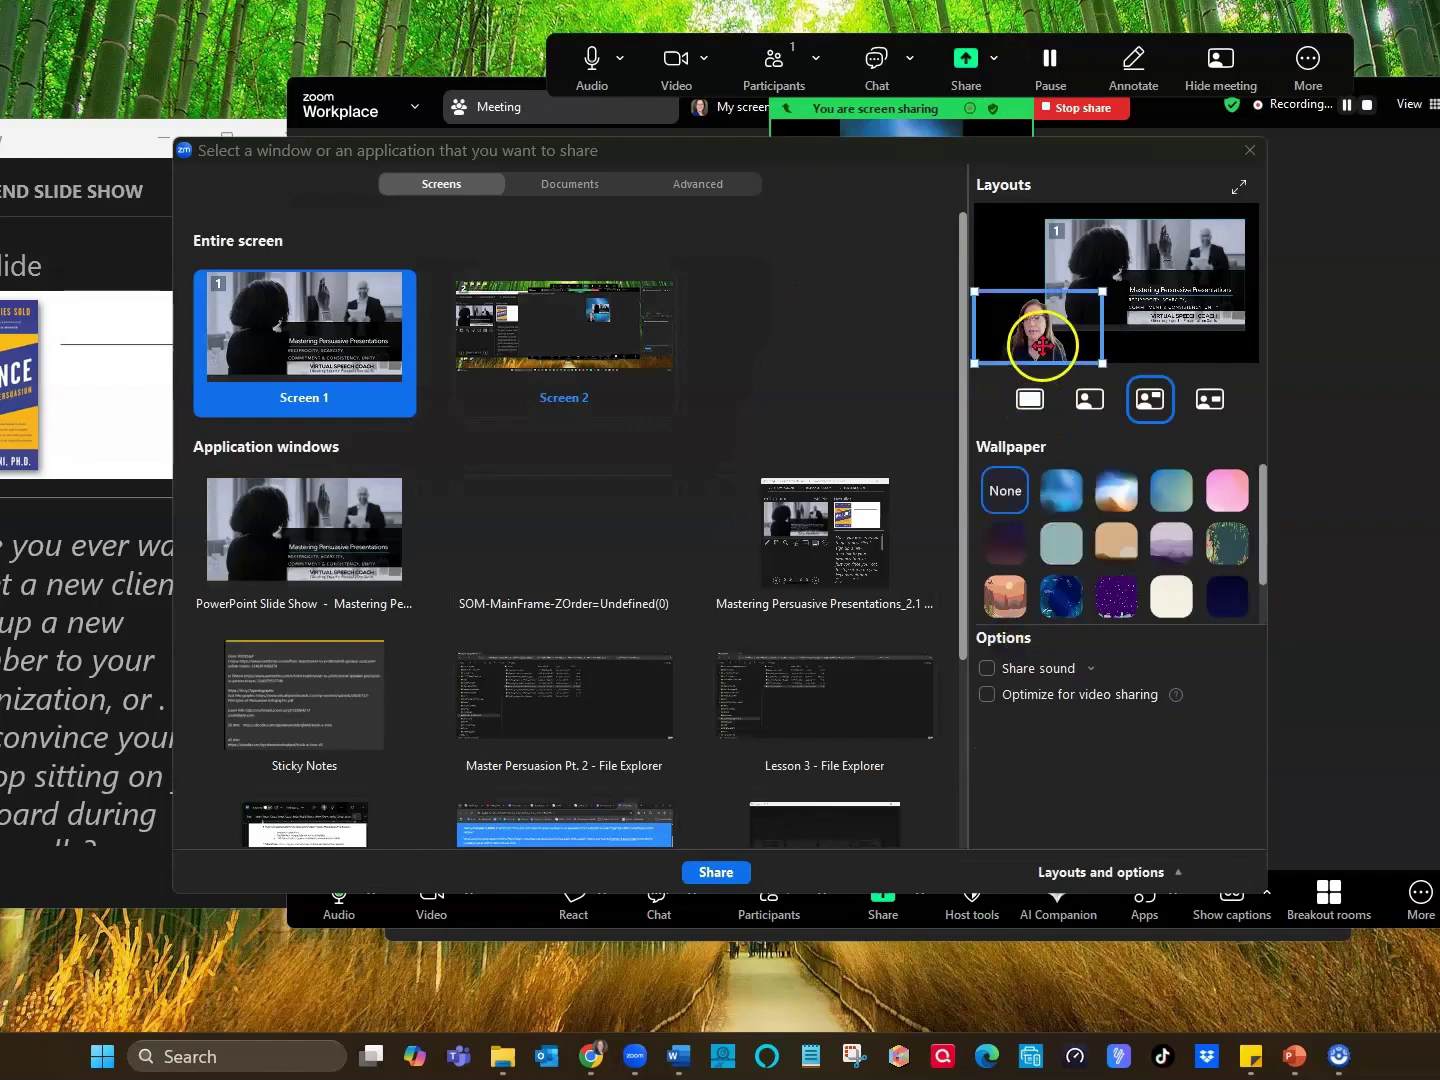
{"action": "left_click_drag", "start_coordinate": [1042, 322], "coordinate": [1040, 345]}
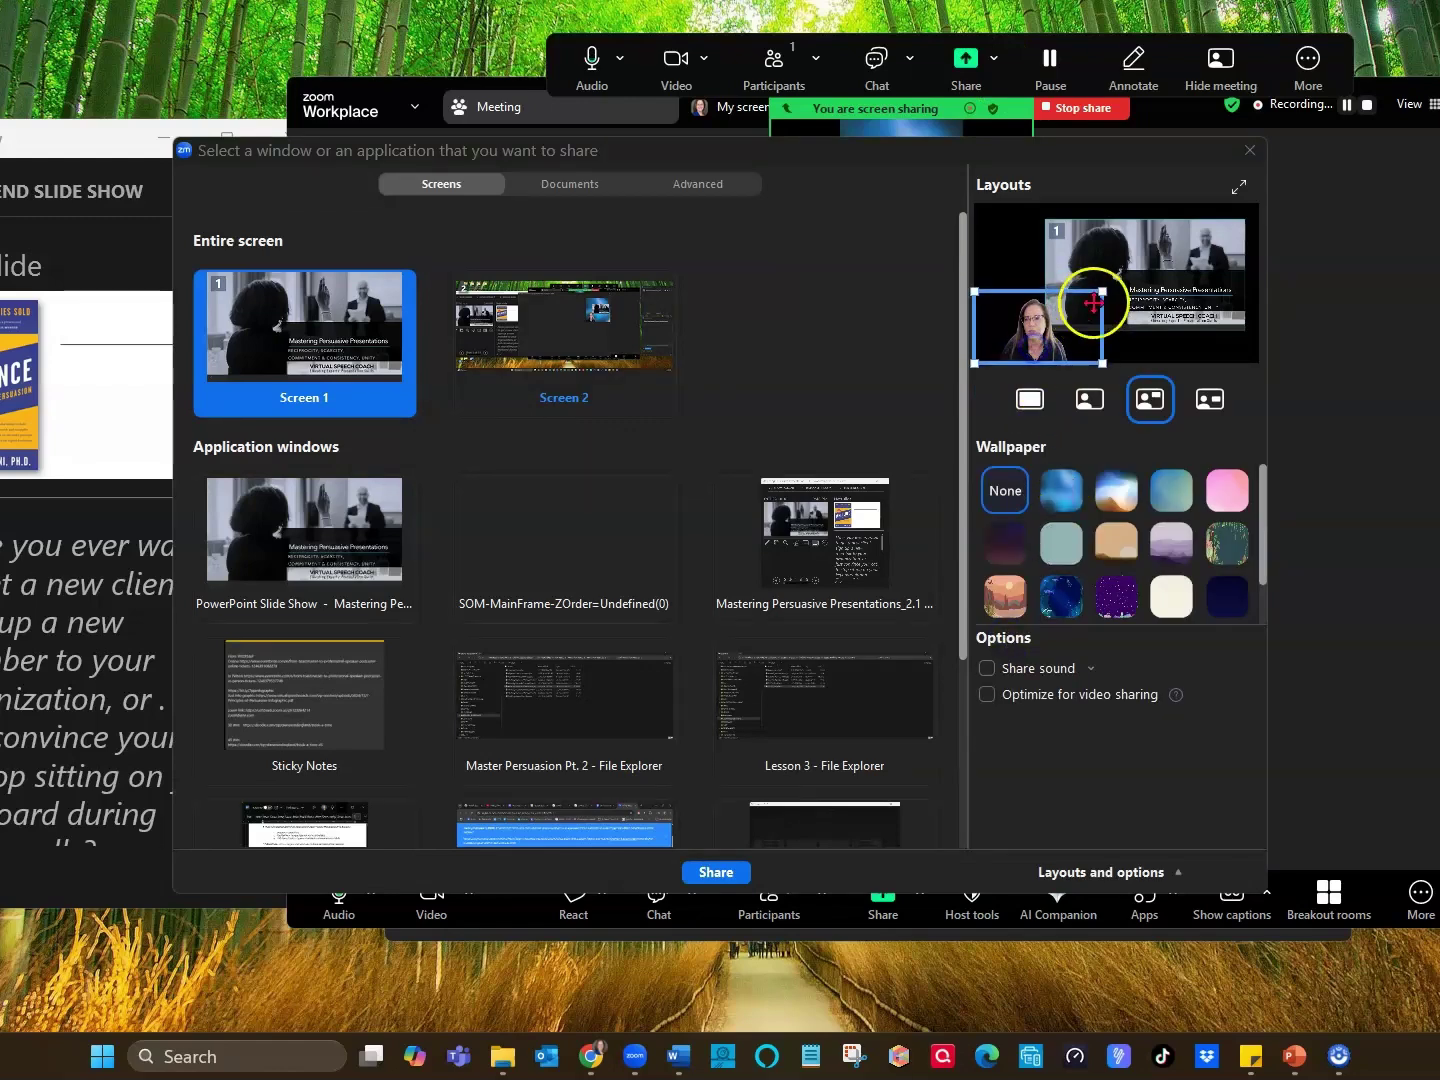
{"action": "left_click_drag", "start_coordinate": [1101, 297], "coordinate": [1138, 323]}
Share Screen 1 in the side-by-side layout, with the presenter's video next to the slide and no wallpaper
{"action": "left_click", "coordinate": [1208, 399]}
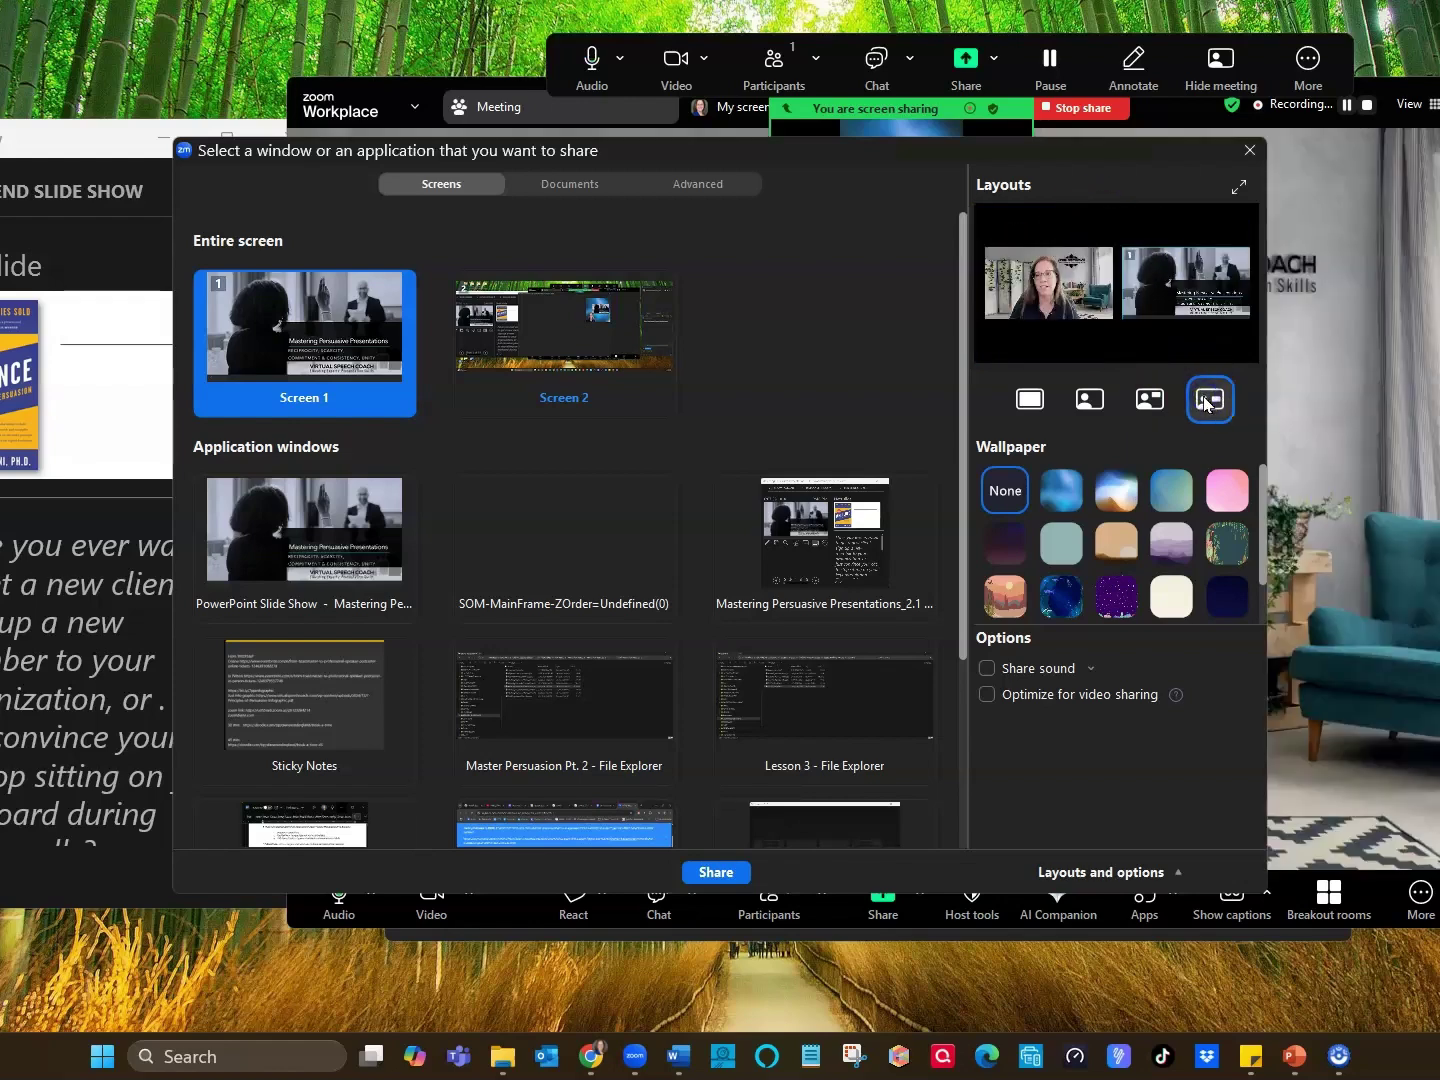
{"action": "left_click_drag", "start_coordinate": [1039, 297], "coordinate": [1175, 296]}
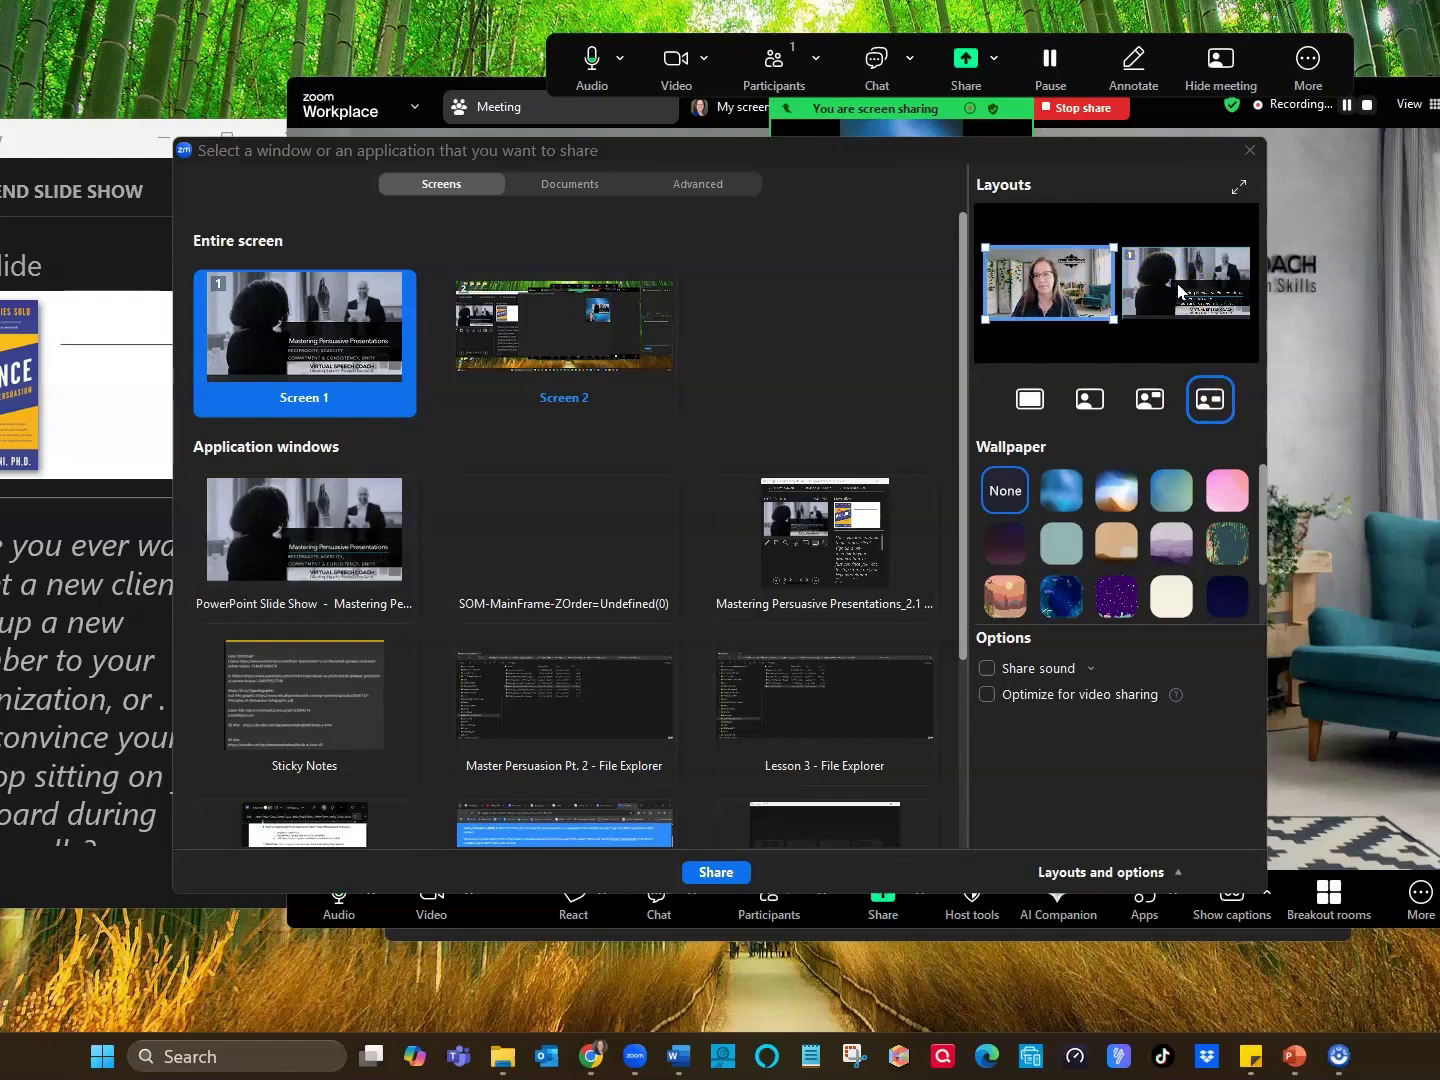
{"action": "left_click", "coordinate": [1173, 291]}
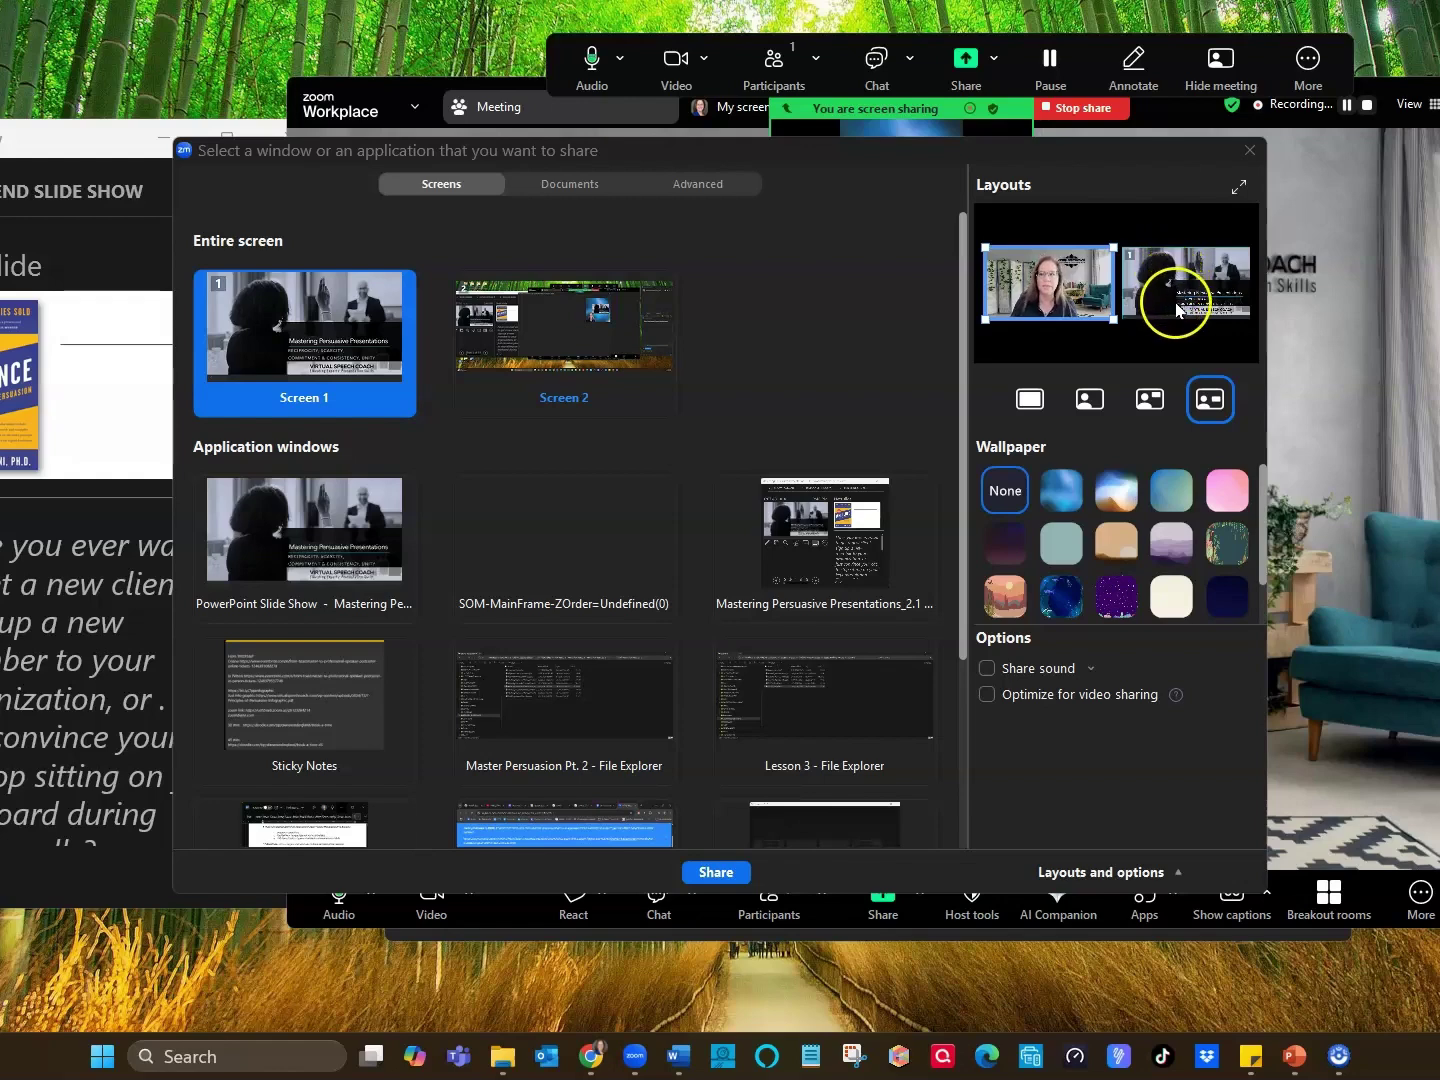
{"action": "mouse_move", "coordinate": [1112, 284]}
{"action": "left_mouse_down"}
{"action": "mouse_move", "coordinate": [1035, 310]}
{"action": "mouse_move", "coordinate": [1111, 301]}
{"action": "left_mouse_up"}
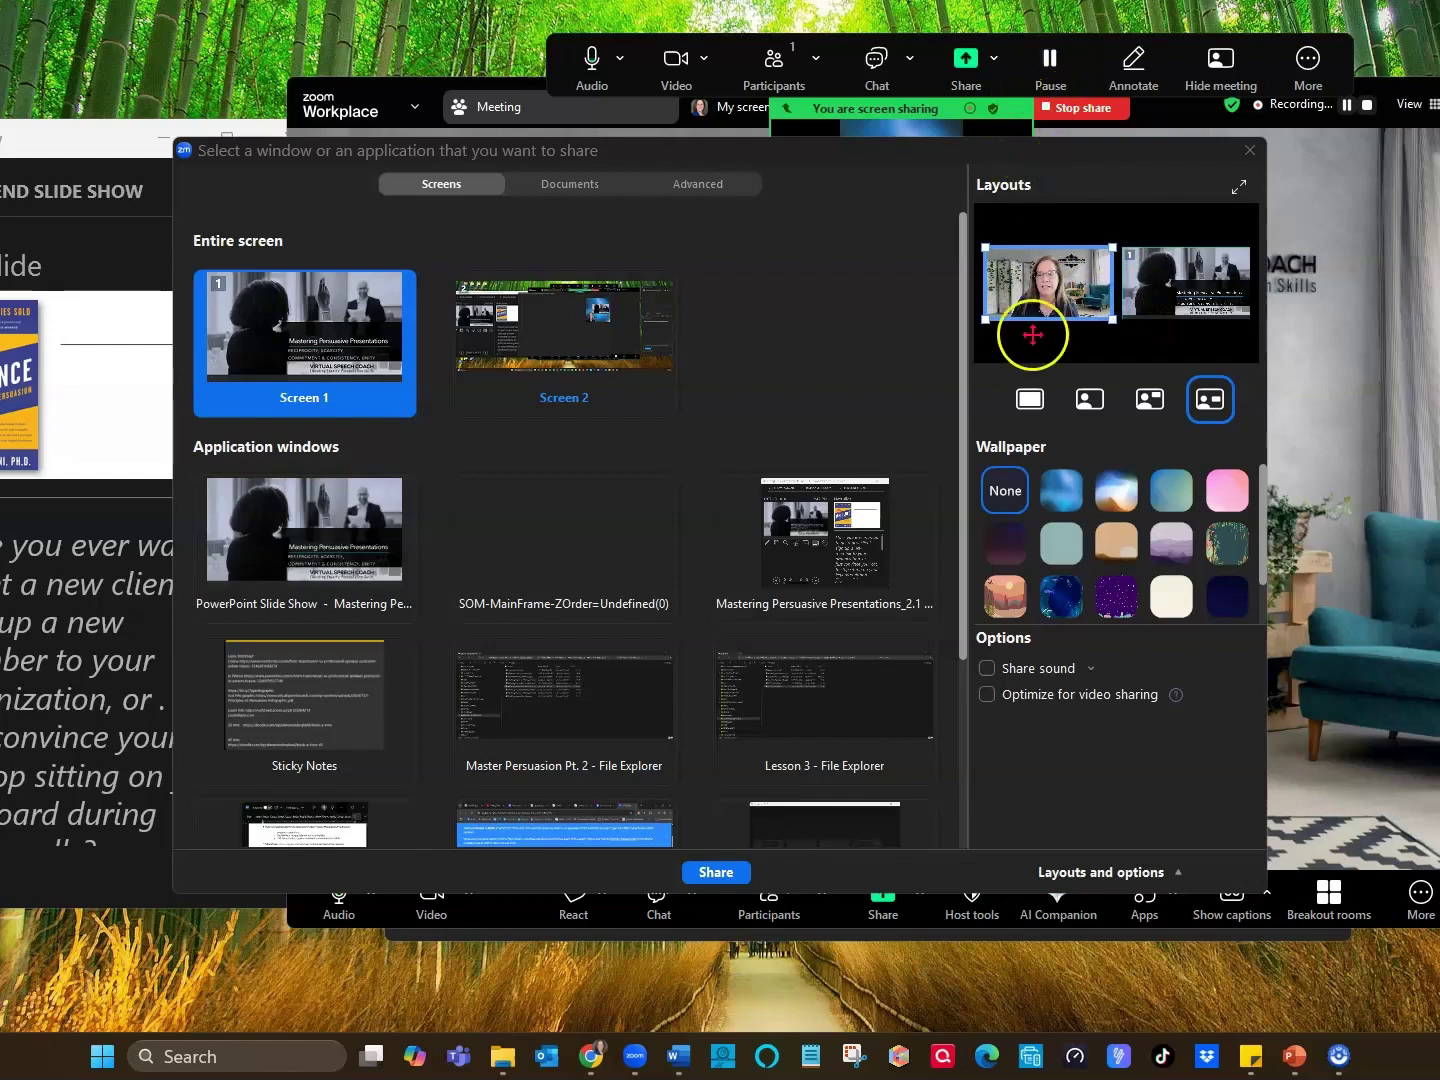
{"action": "left_click", "coordinate": [716, 873]}
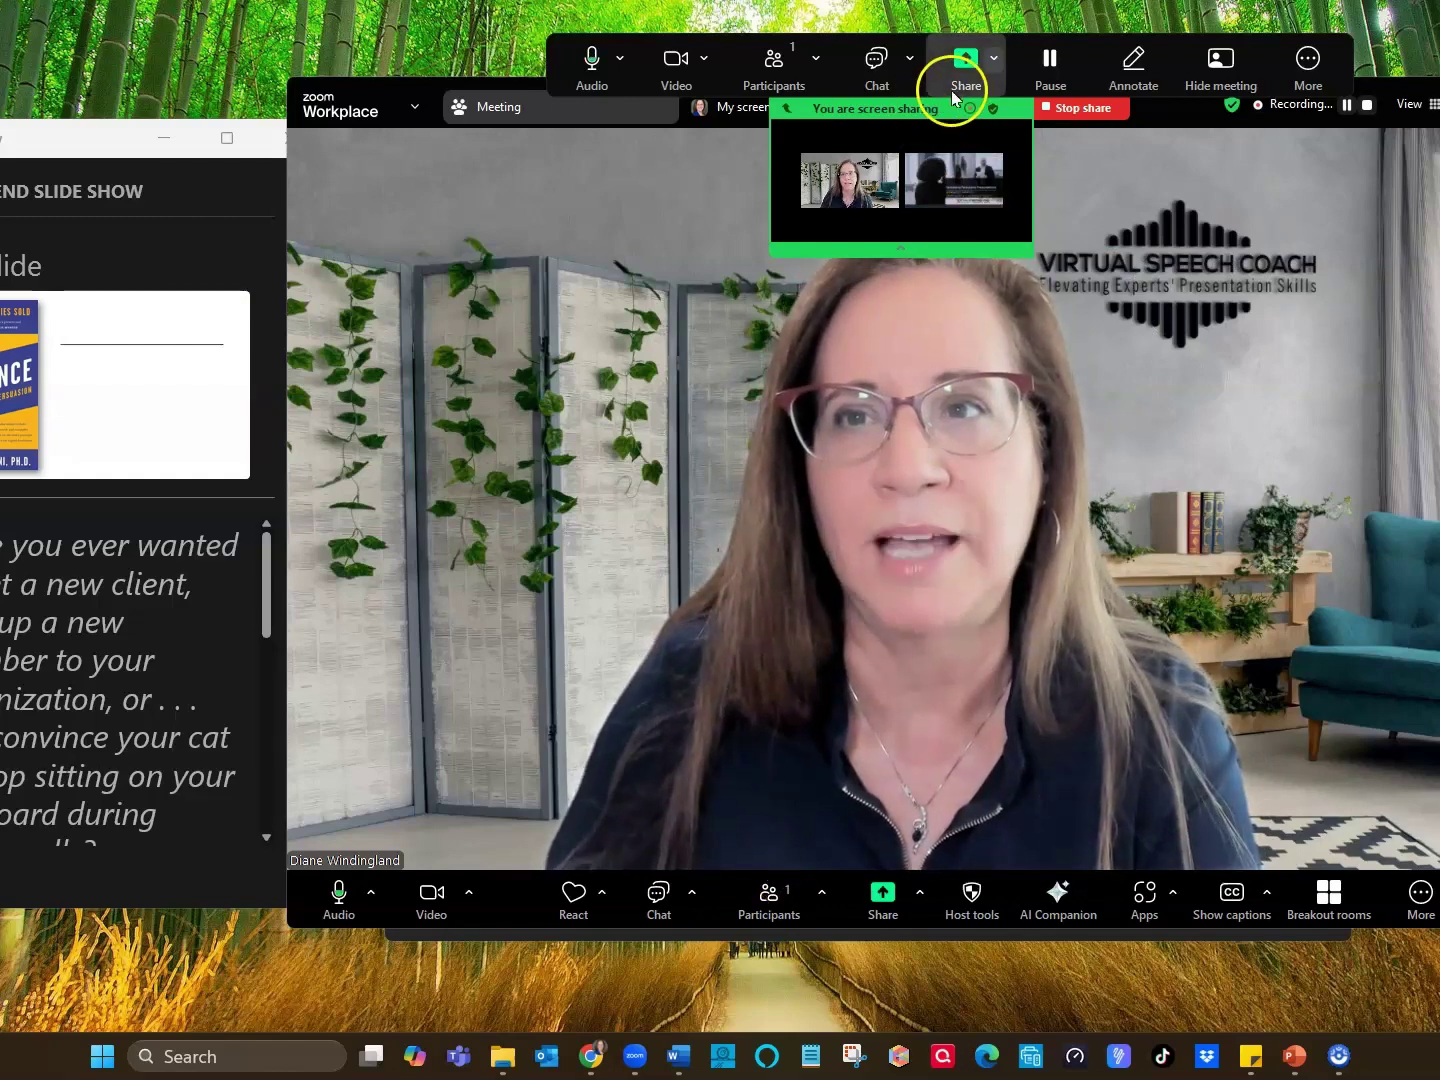
For a new share, preview the blurred blue wallpaper in the side-by-side layout, and slightly shrink the presenter's image in the overlapping layout
{"action": "left_click", "coordinate": [967, 61]}
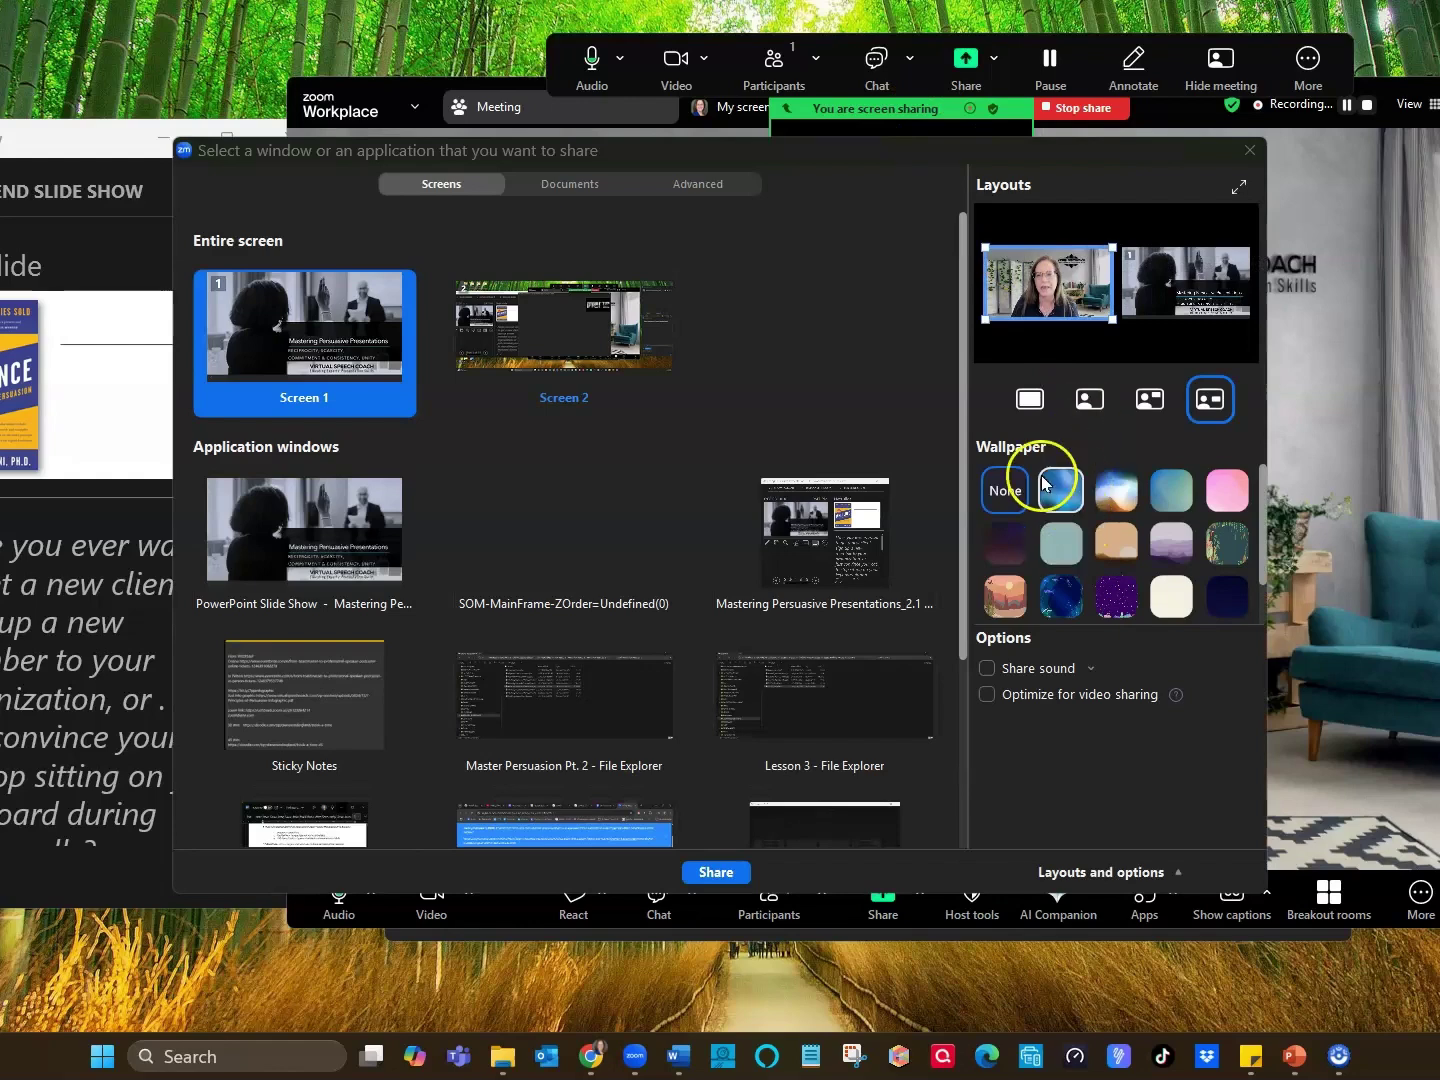
{"action": "left_click", "coordinate": [1052, 488]}
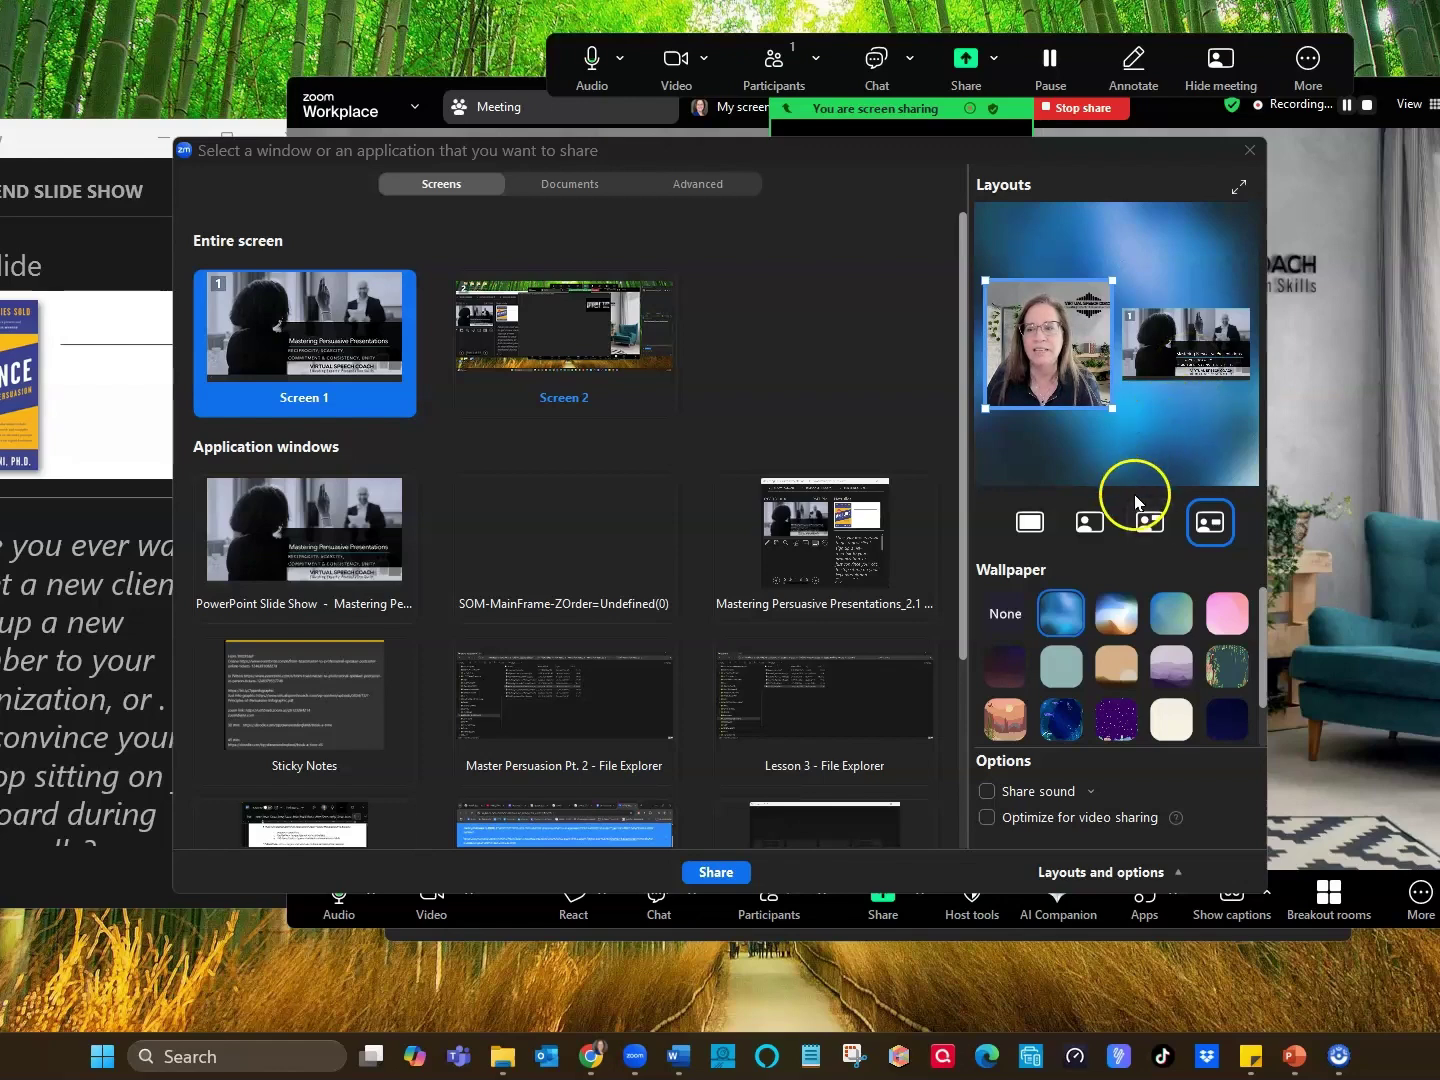
{"action": "left_click", "coordinate": [1150, 524]}
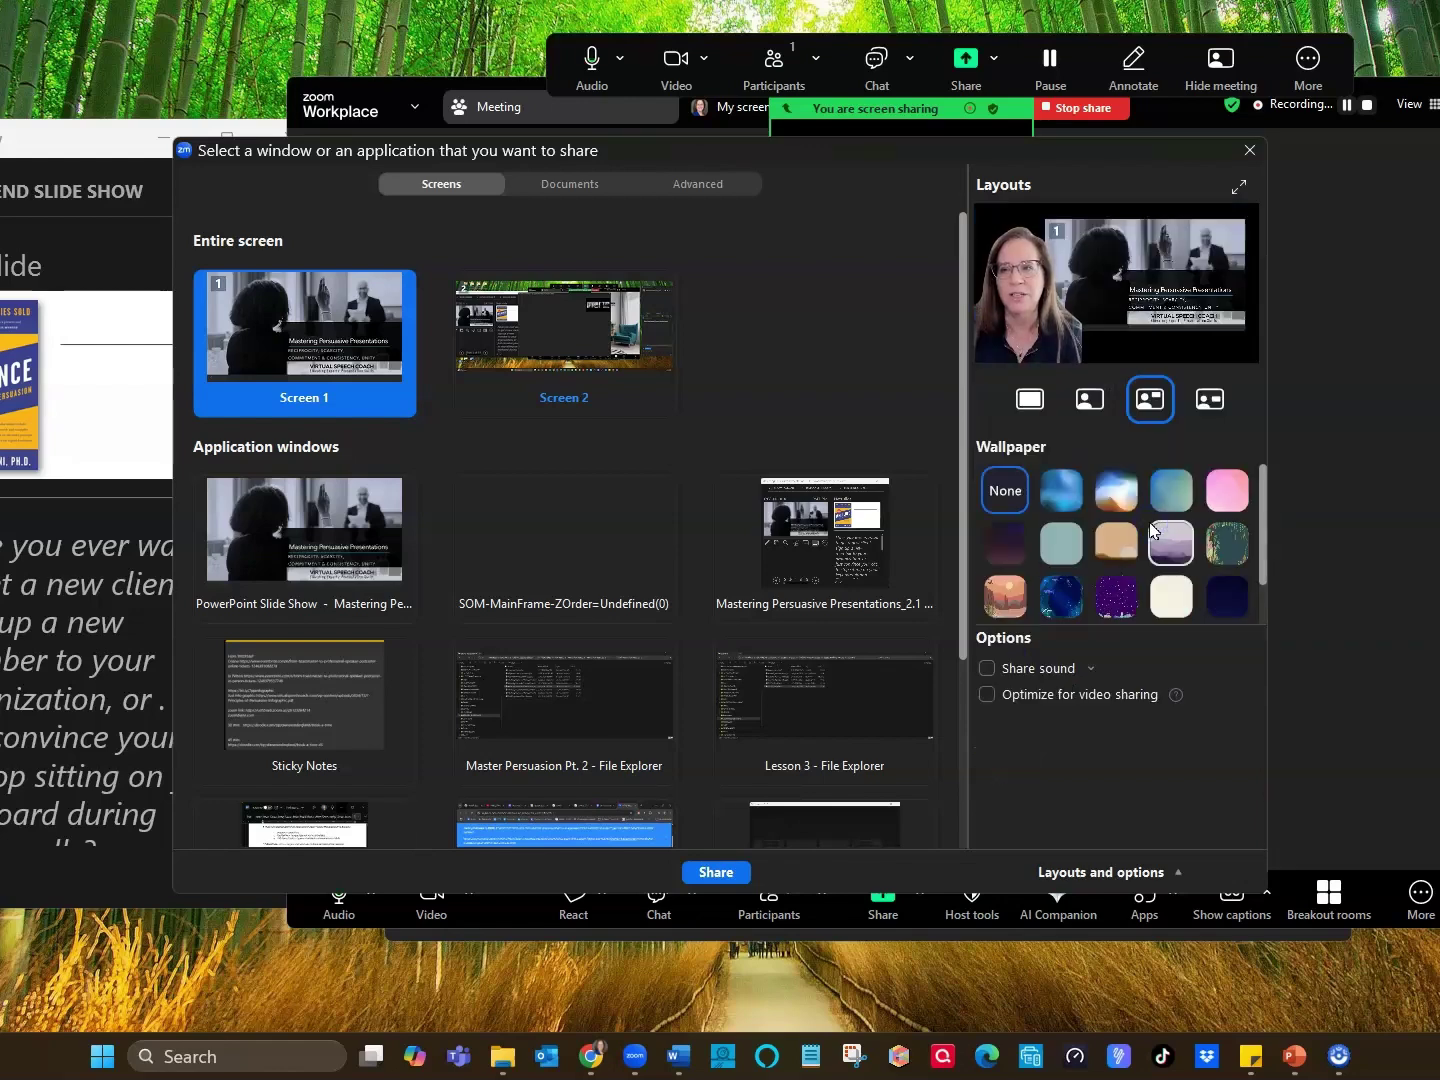
{"action": "mouse_move", "coordinate": [1035, 334]}
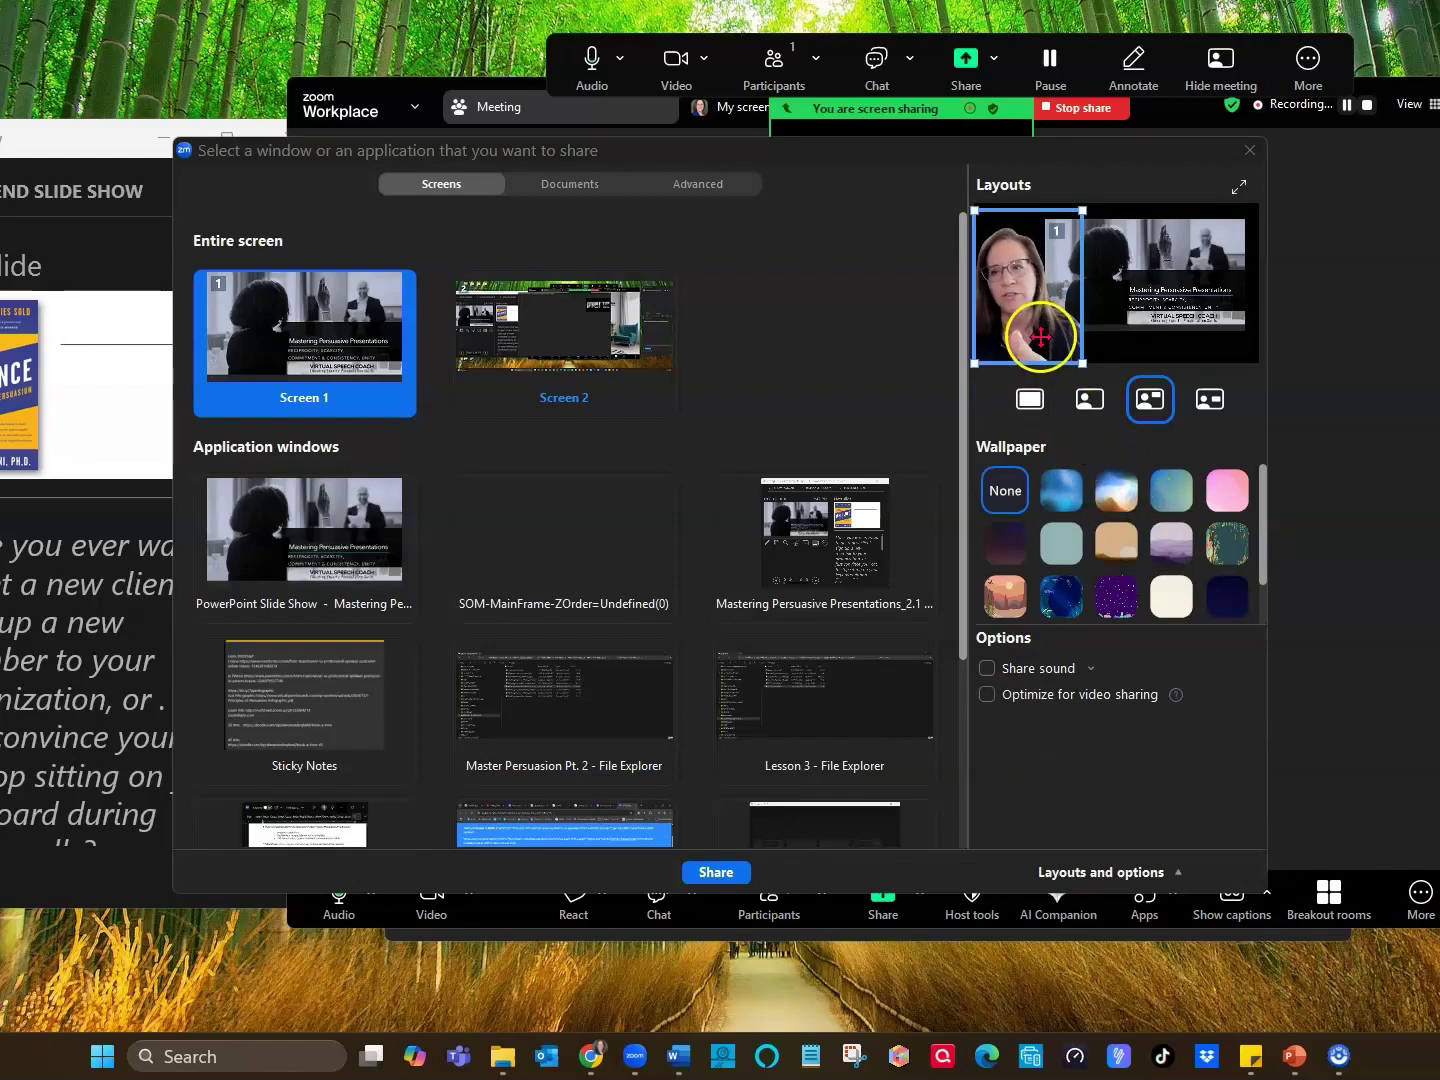
{"action": "mouse_move", "coordinate": [1082, 212]}
{"action": "left_mouse_down"}
{"action": "mouse_move", "coordinate": [1043, 224]}
{"action": "mouse_move", "coordinate": [1084, 238]}
{"action": "left_mouse_up"}
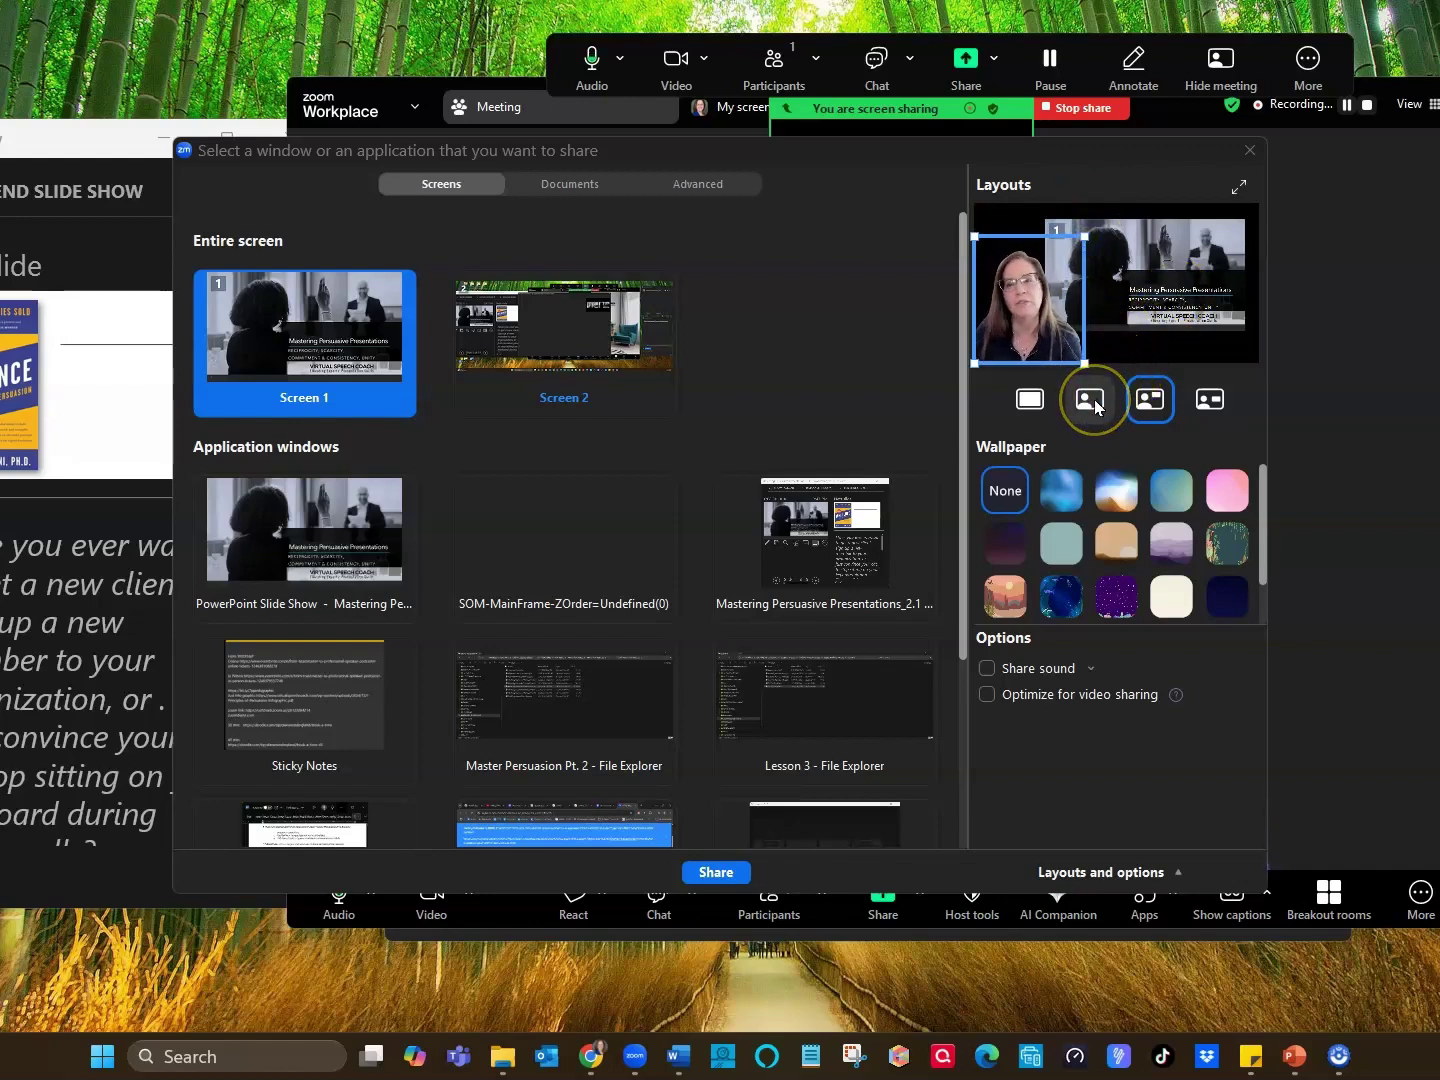
Share Screen 1 with the presenter cut out in front of the full-size slide, and advance the slide show to the Principles of Persuasion bullets
{"action": "left_click", "coordinate": [1094, 399]}
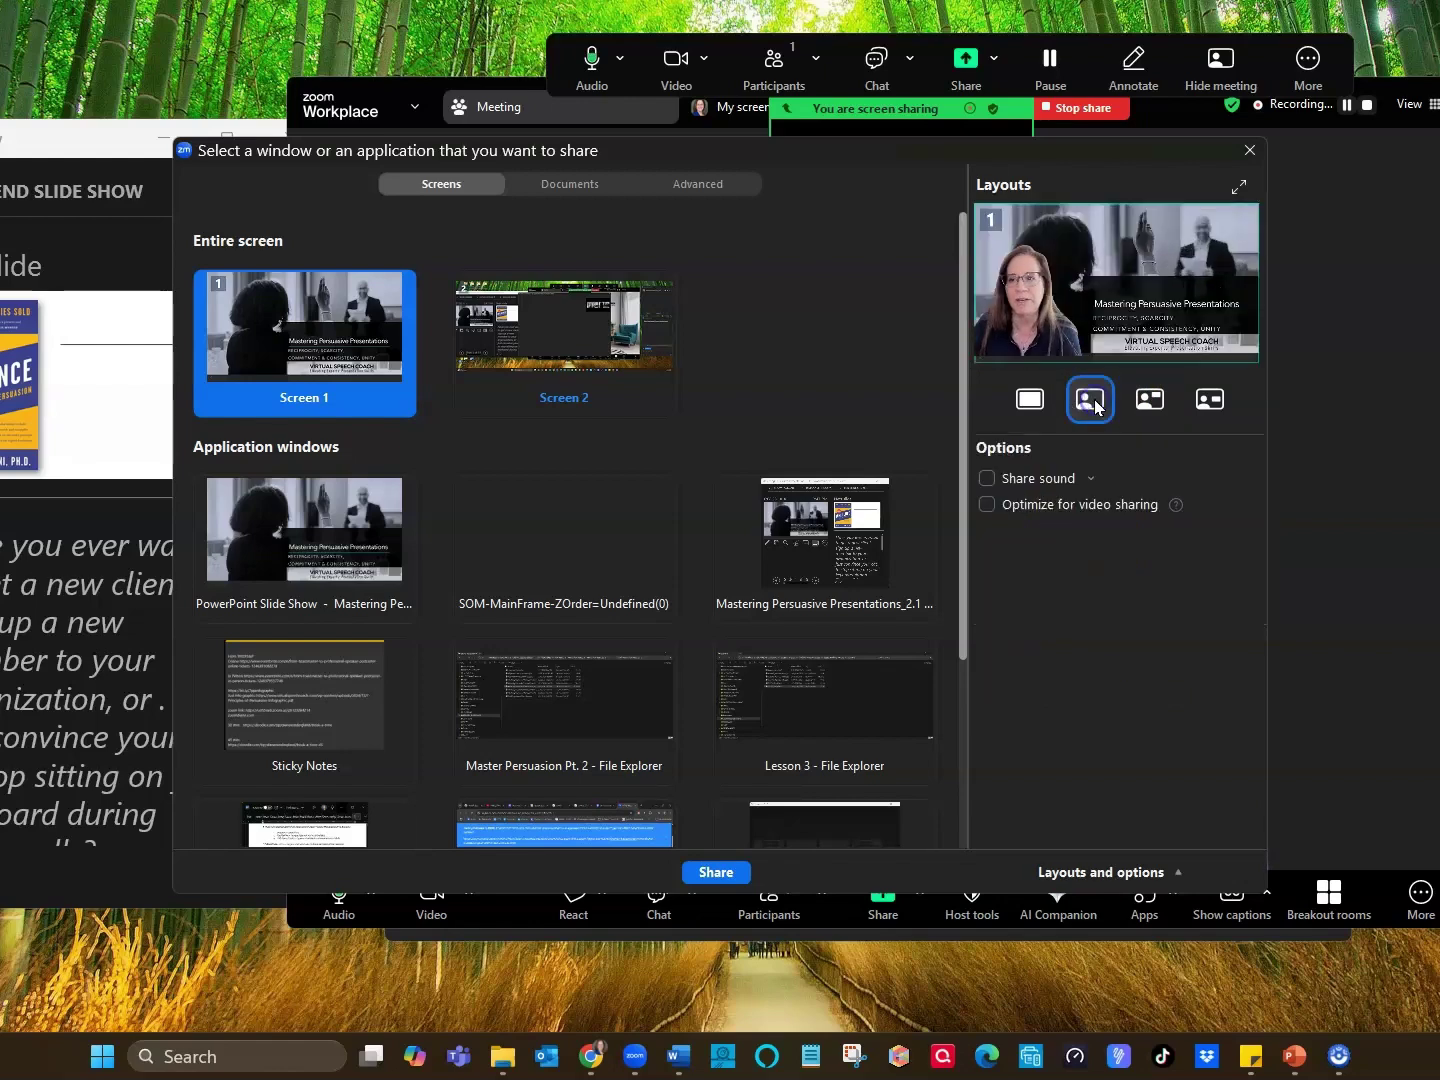
{"action": "left_click", "coordinate": [1020, 327]}
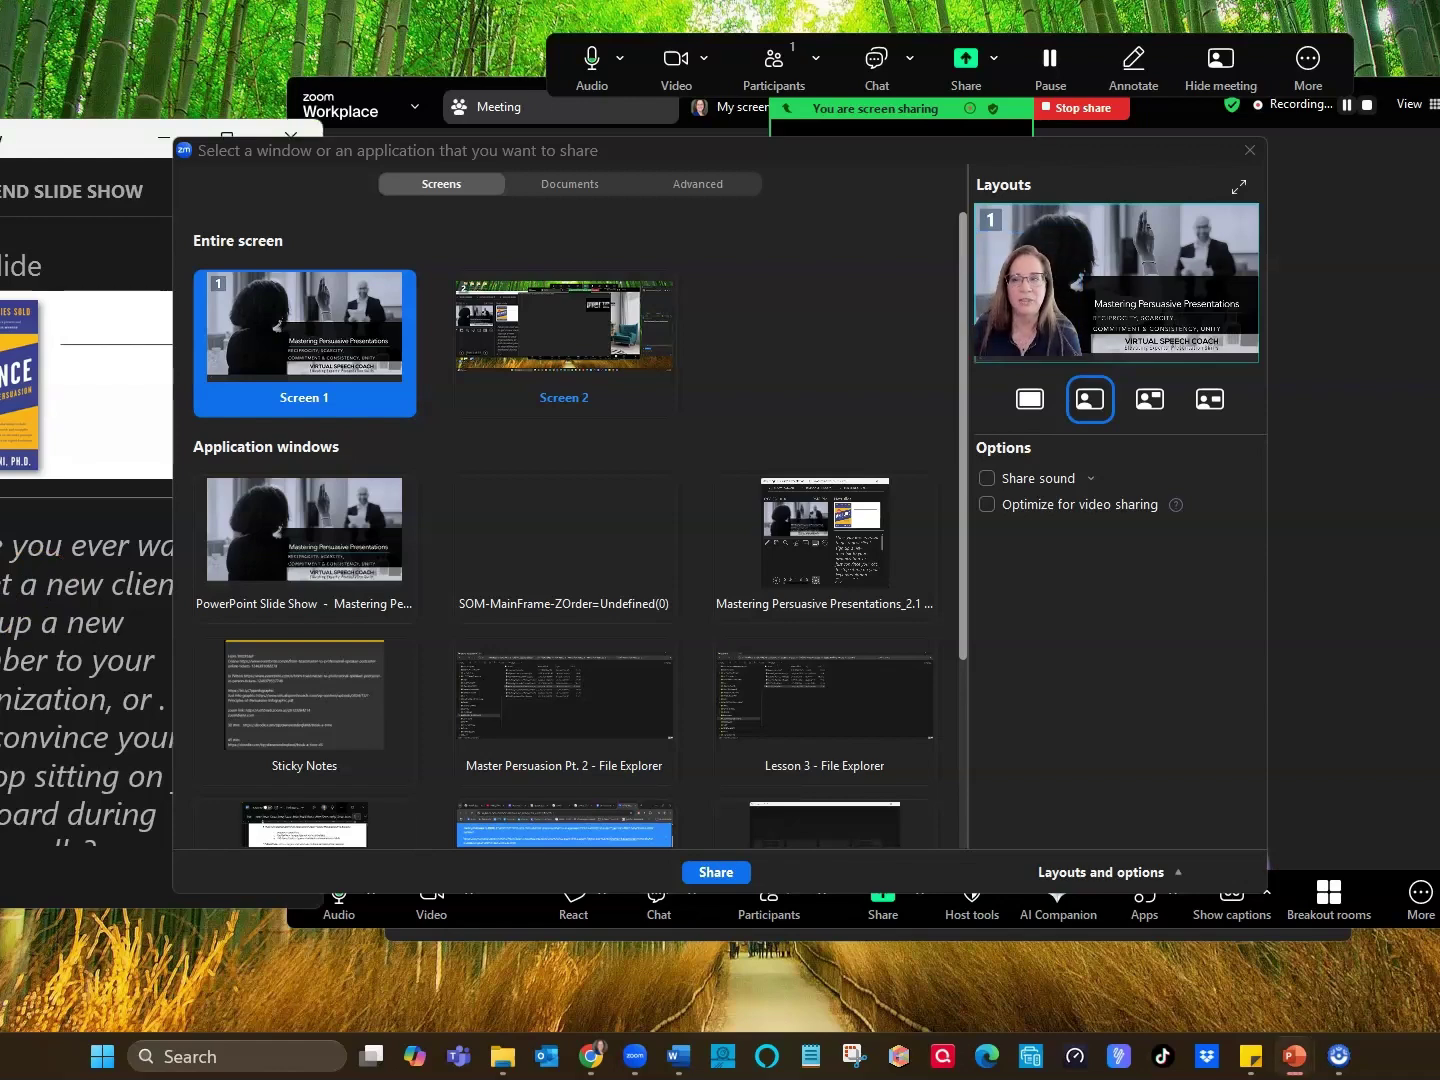
{"action": "left_click", "coordinate": [713, 874]}
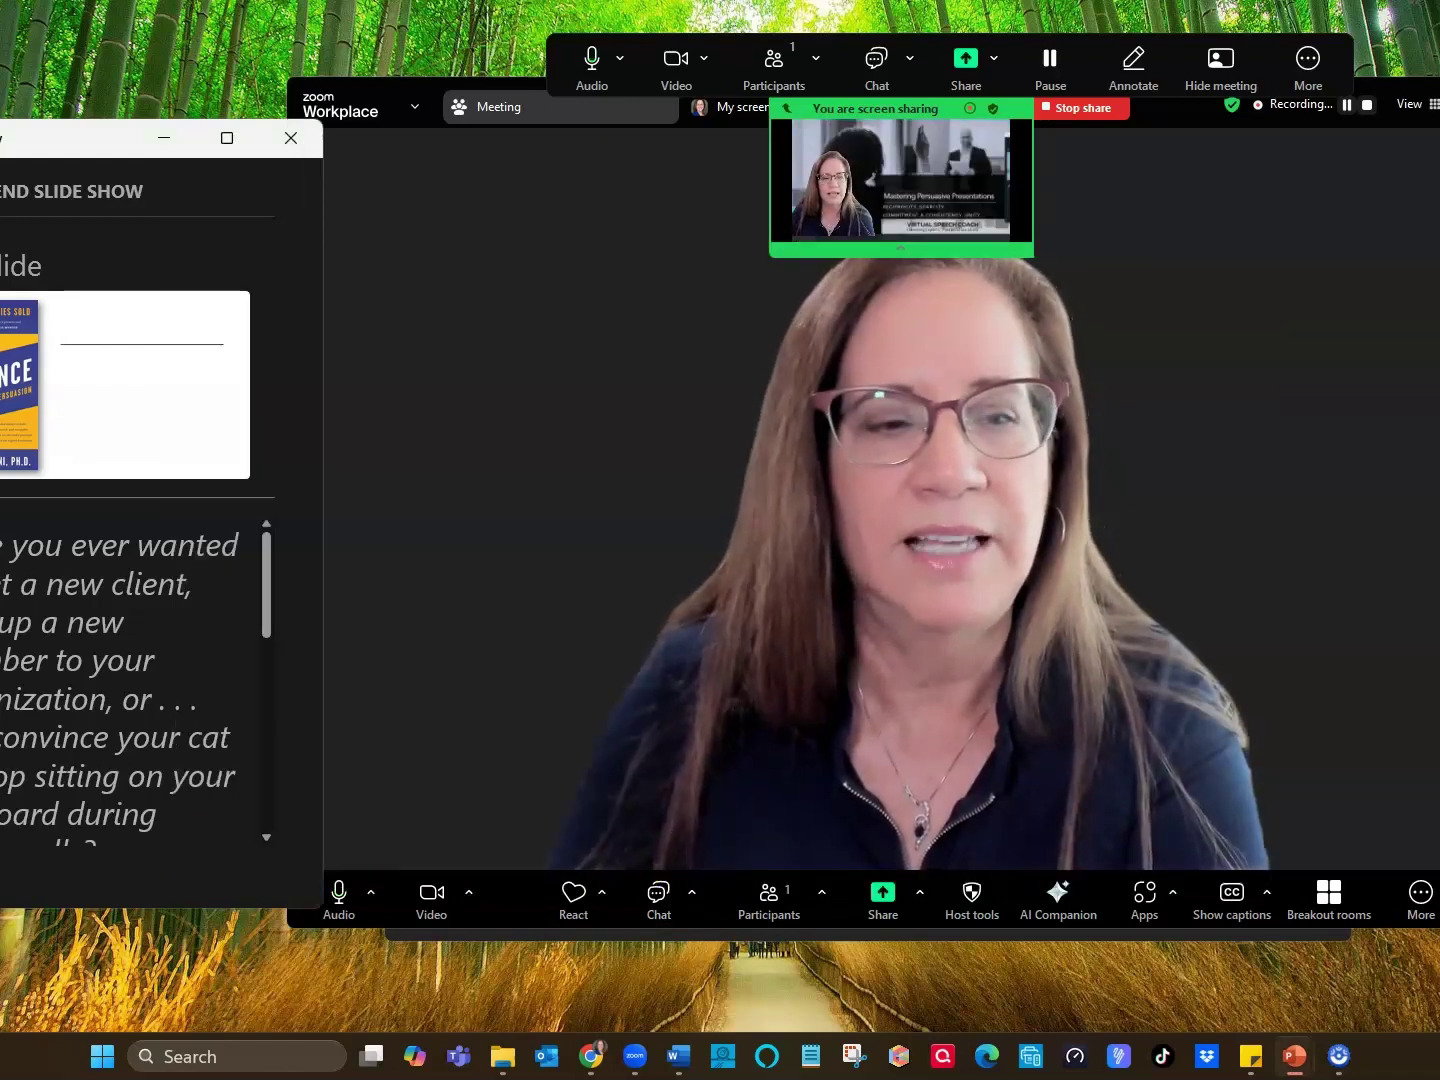
{"action": "key", "text": "Right"}
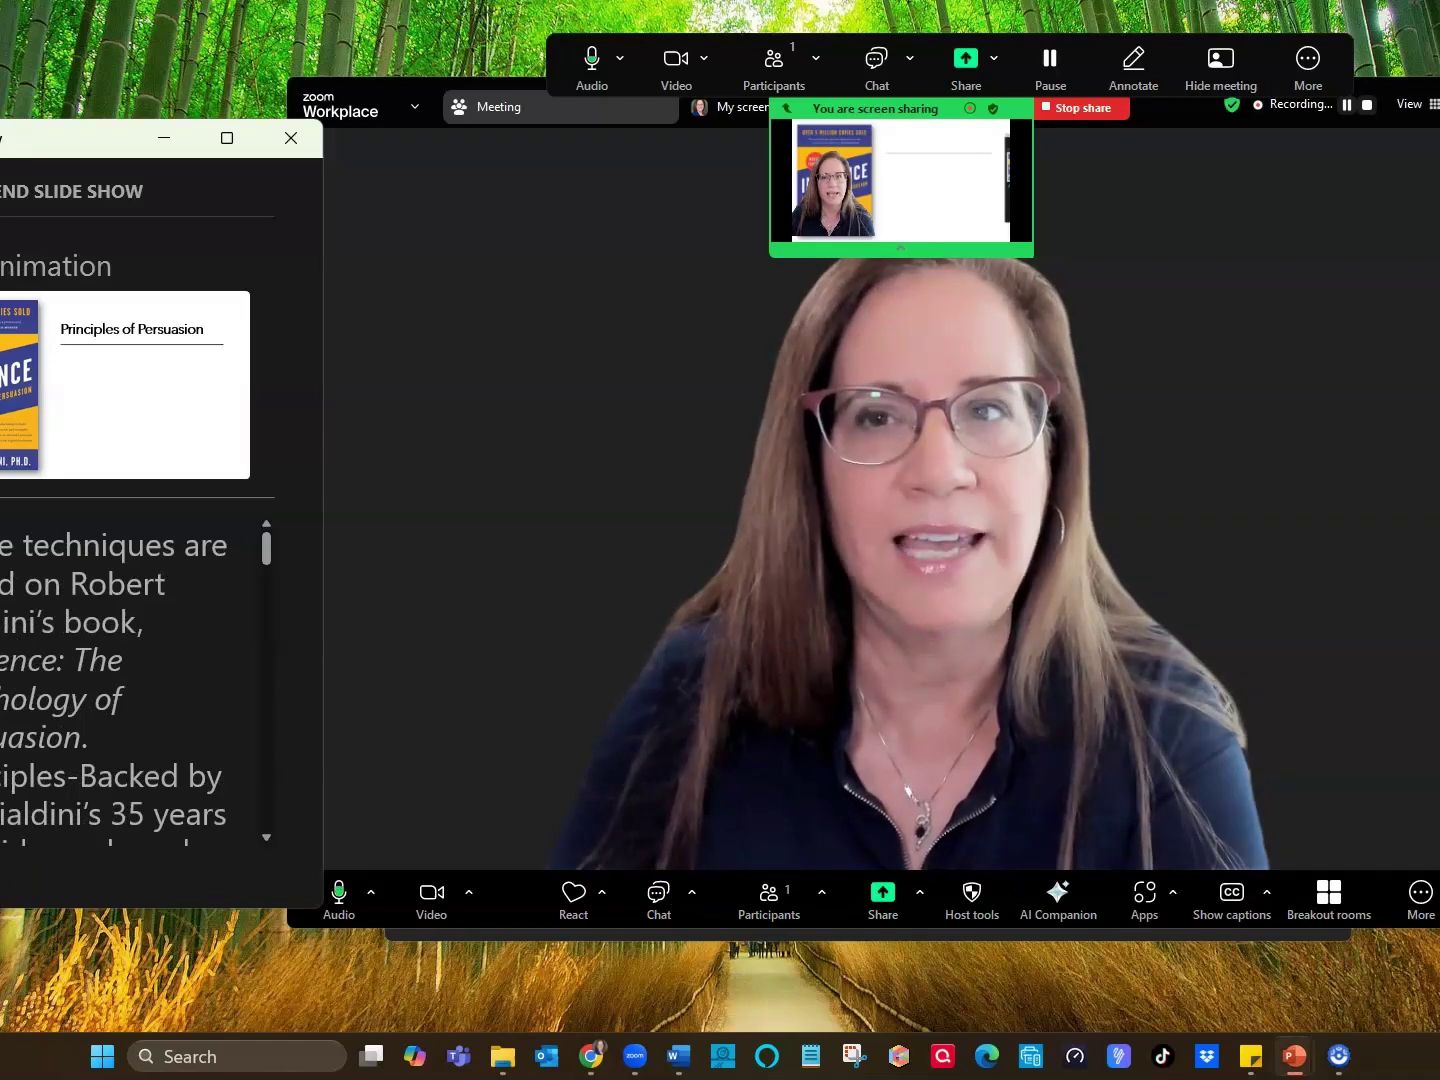
{"action": "key", "text": "Right"}
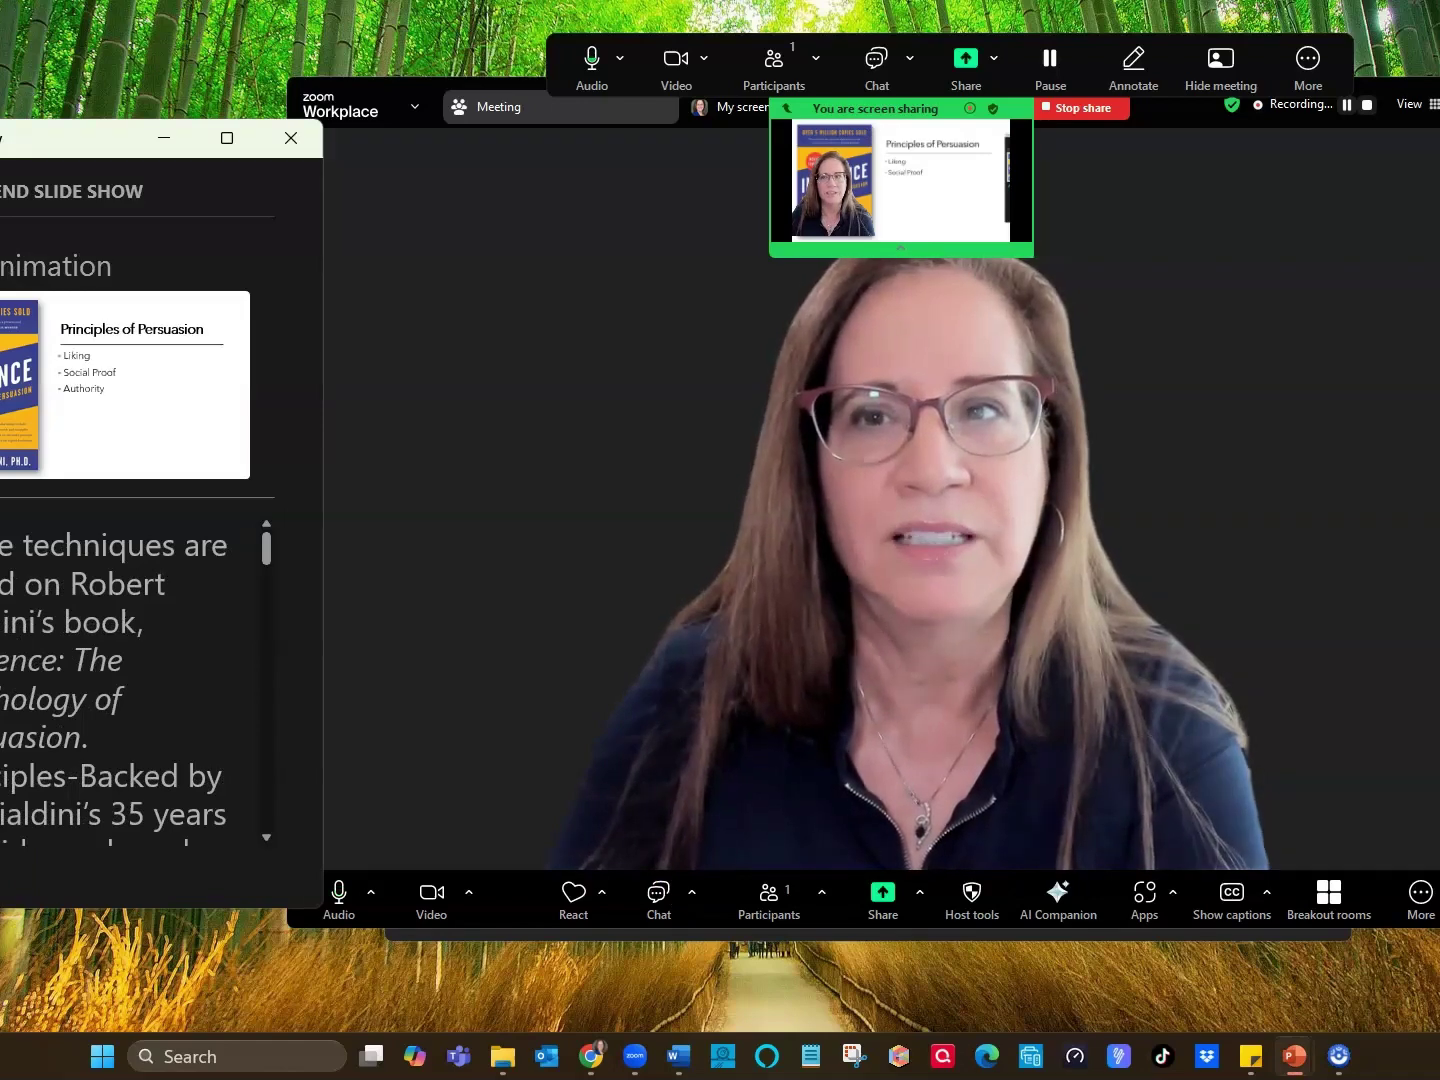